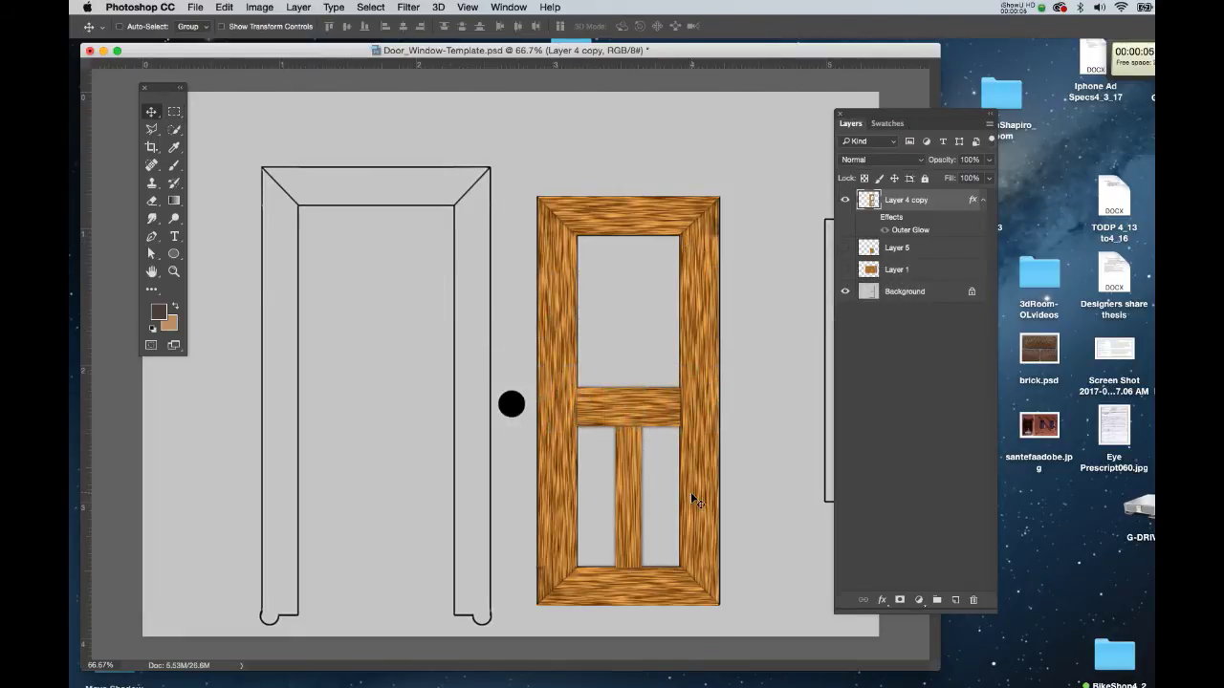
Select Layer 5 and make it visible so wood panels fill the lower door openings.
left_click(899, 250)
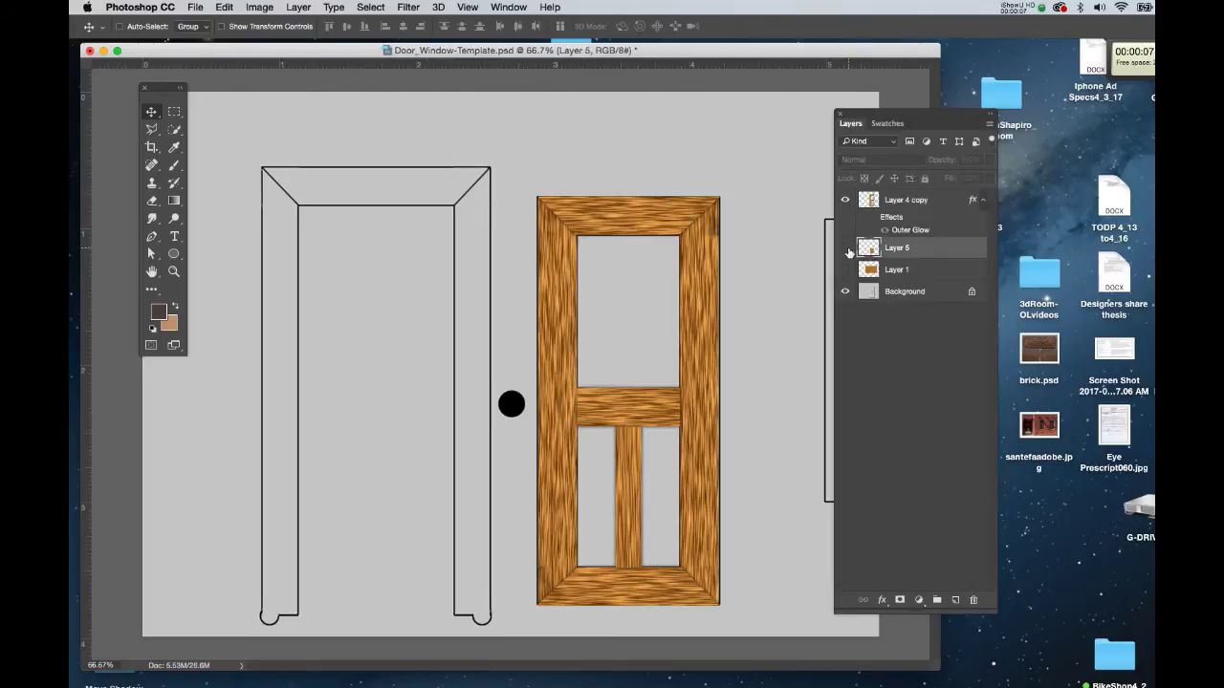
left_click(845, 249)
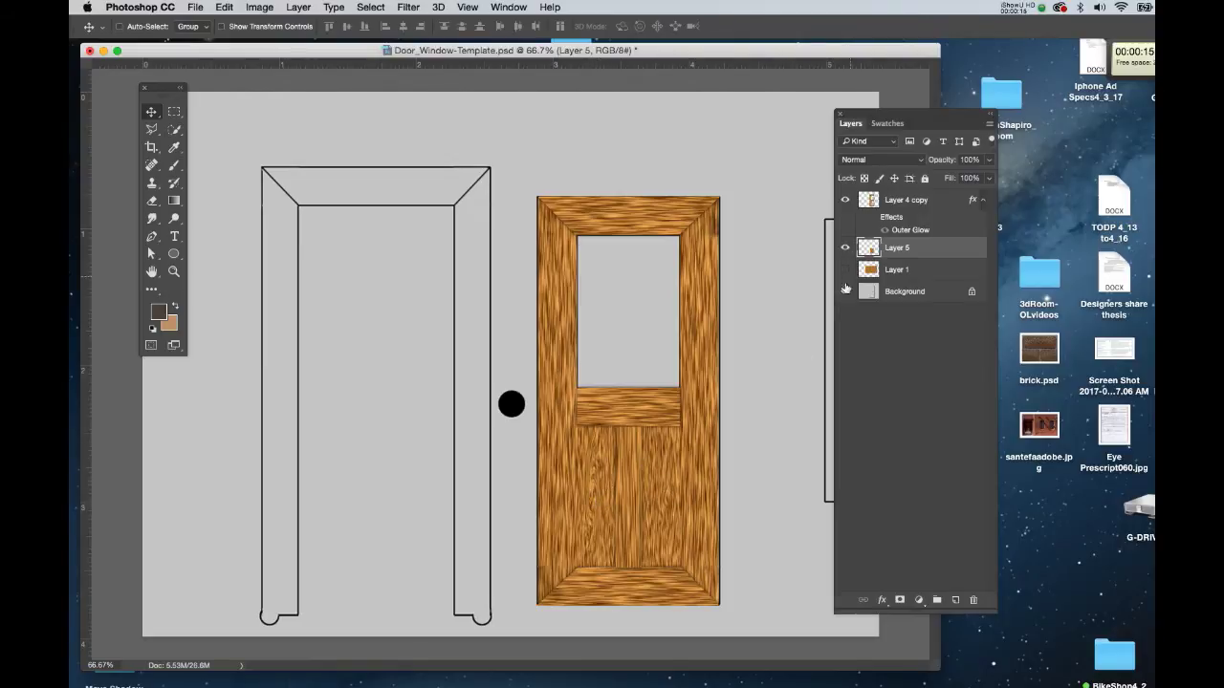
left_click(922, 229)
left_click(886, 230)
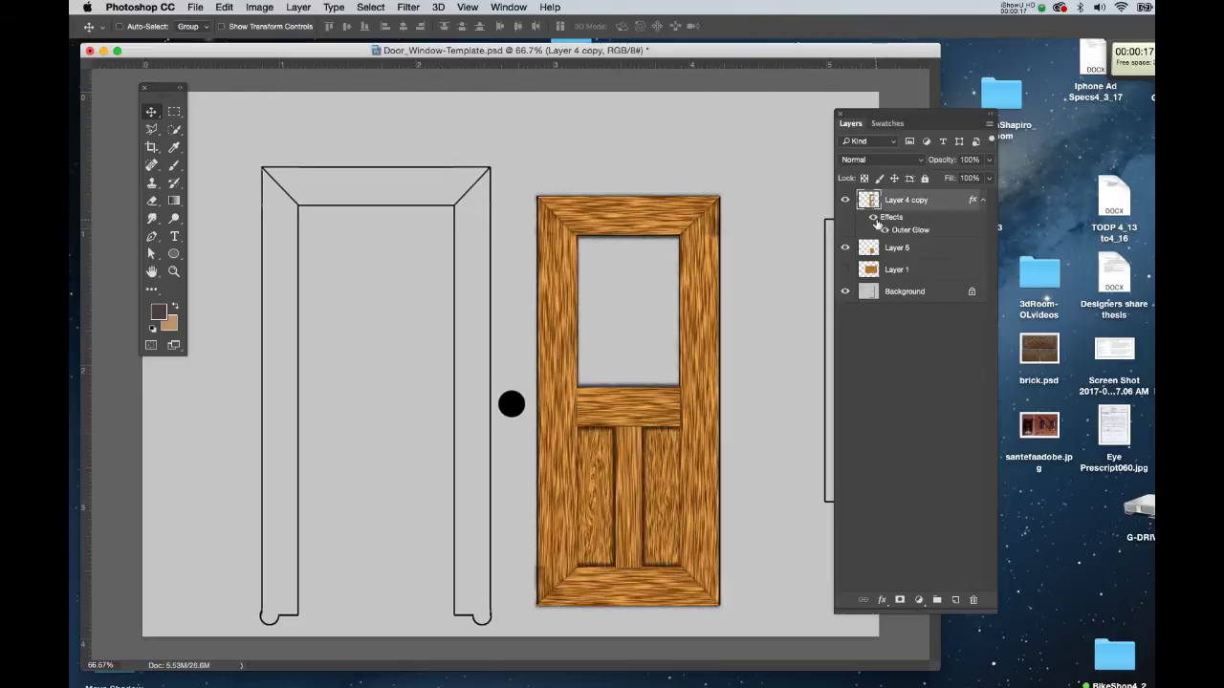
double_click(906, 232)
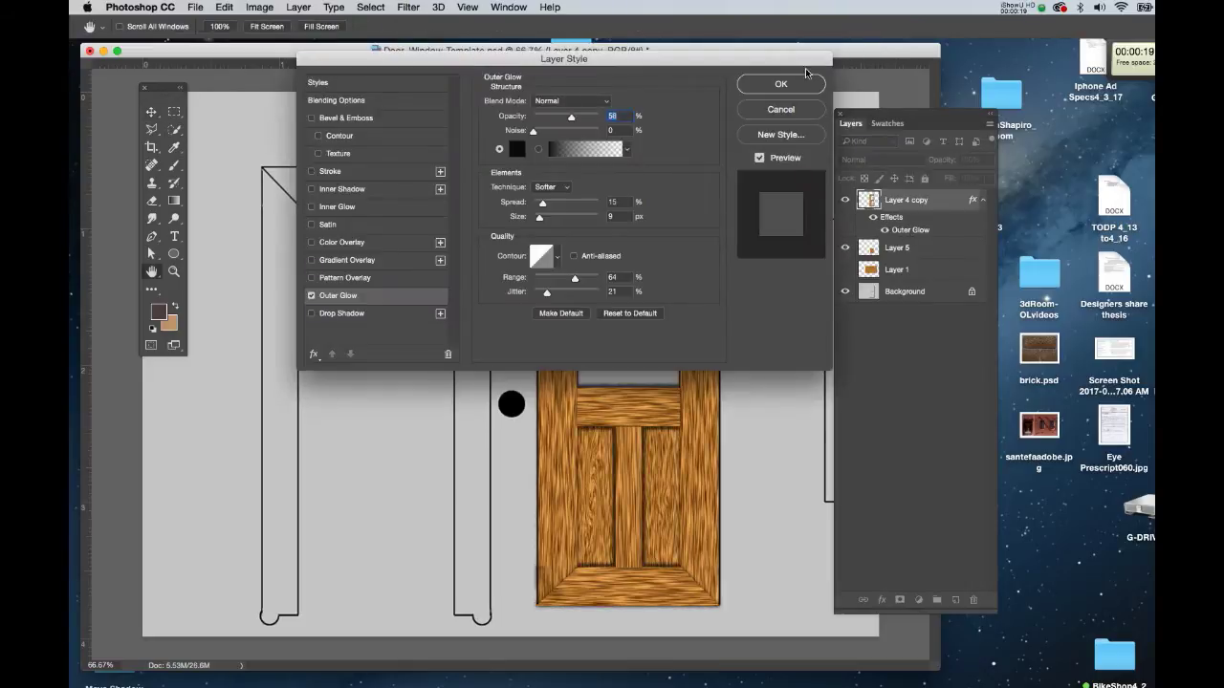
left_click_drag(828, 62, 819, 62)
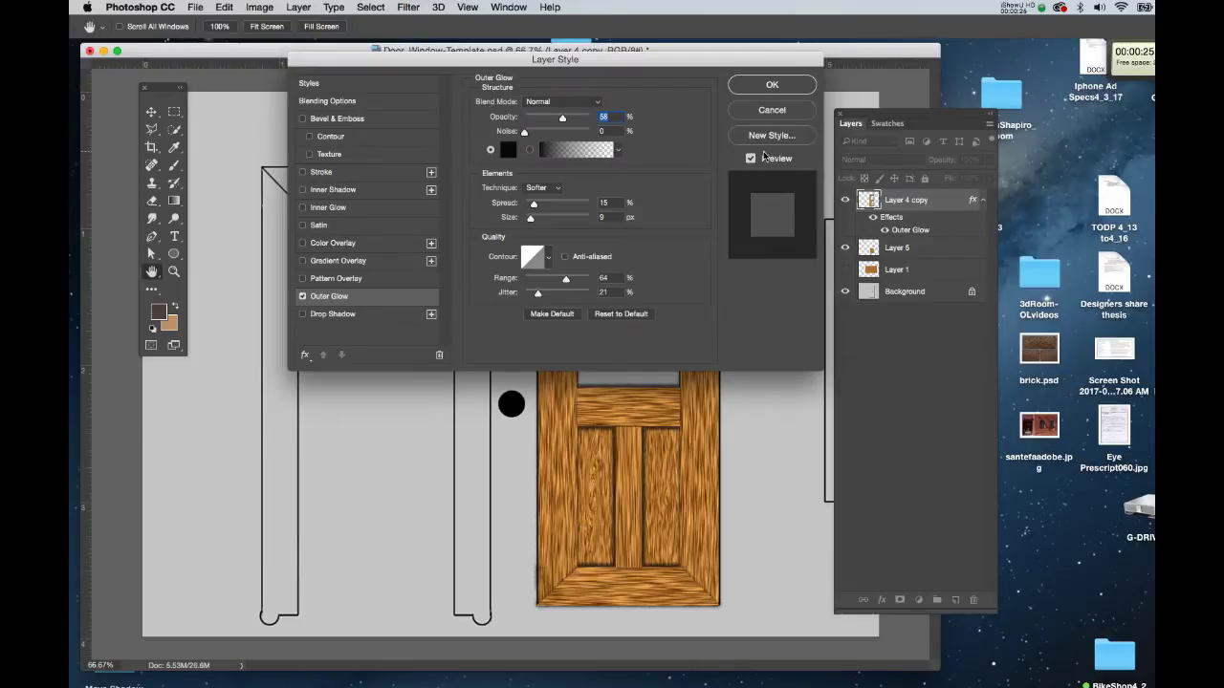
left_click(771, 85)
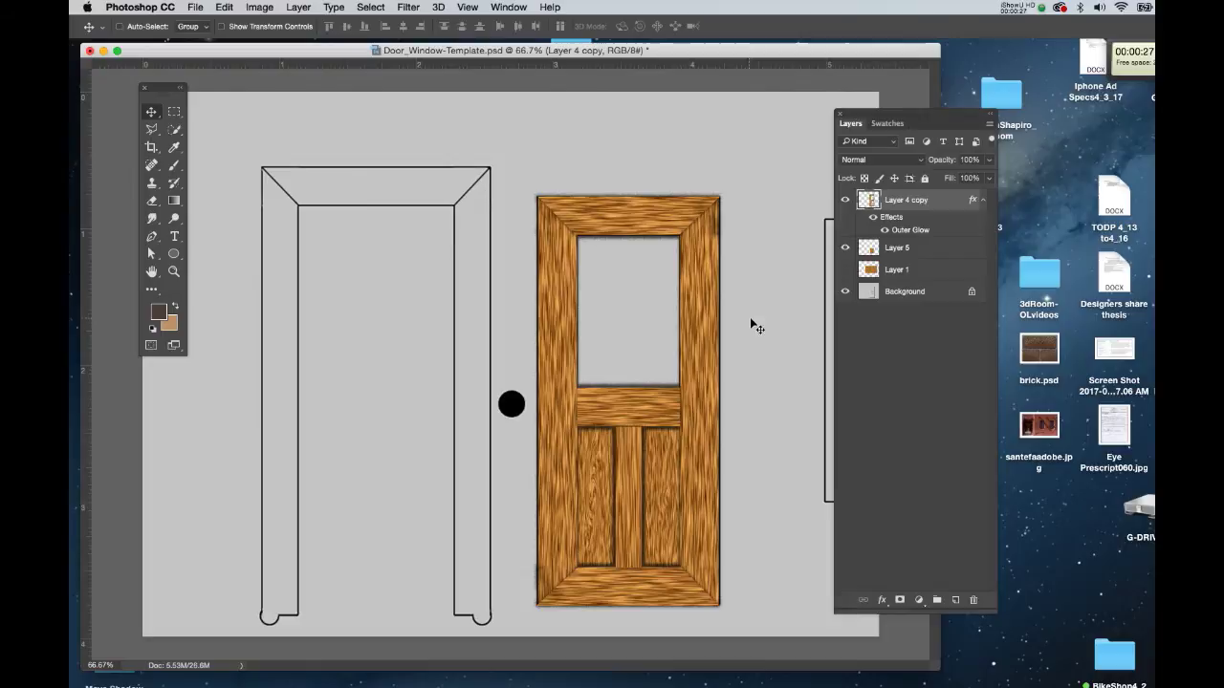
Save the document, then marquee-select the door's window opening at 100% zoom.
key("super+s")
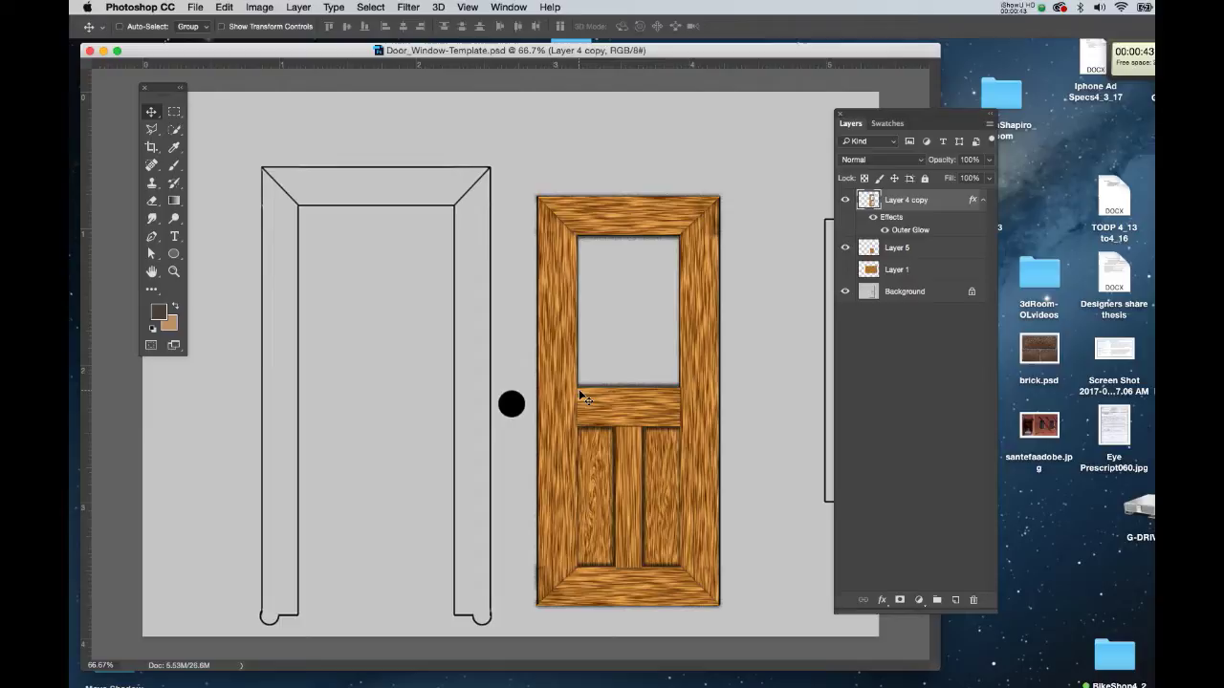
key("m")
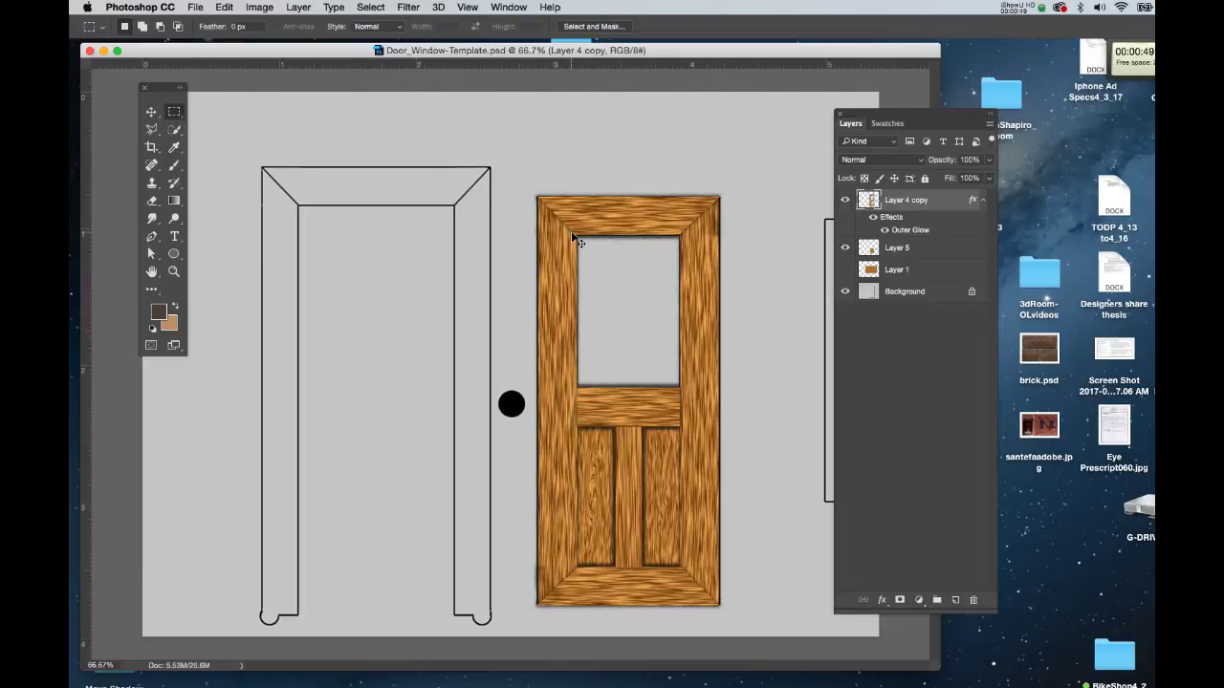
key("super+1")
left_click_drag(620, 238, 558, 179)
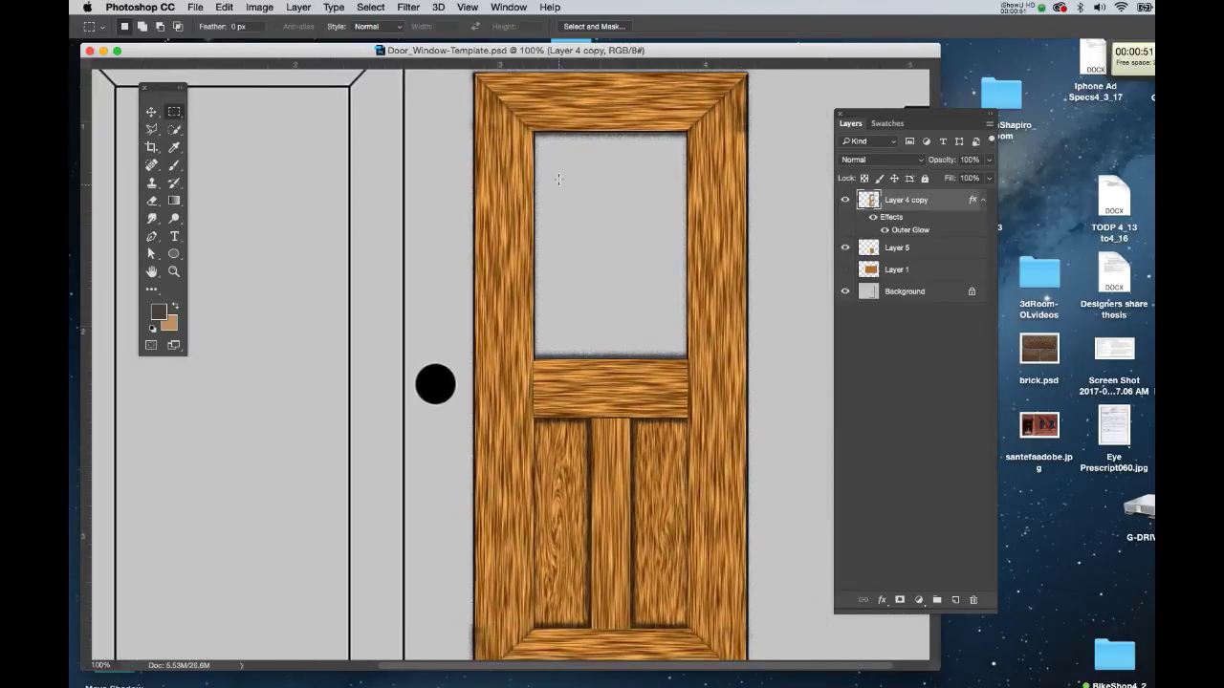
left_click_drag(528, 124, 695, 365)
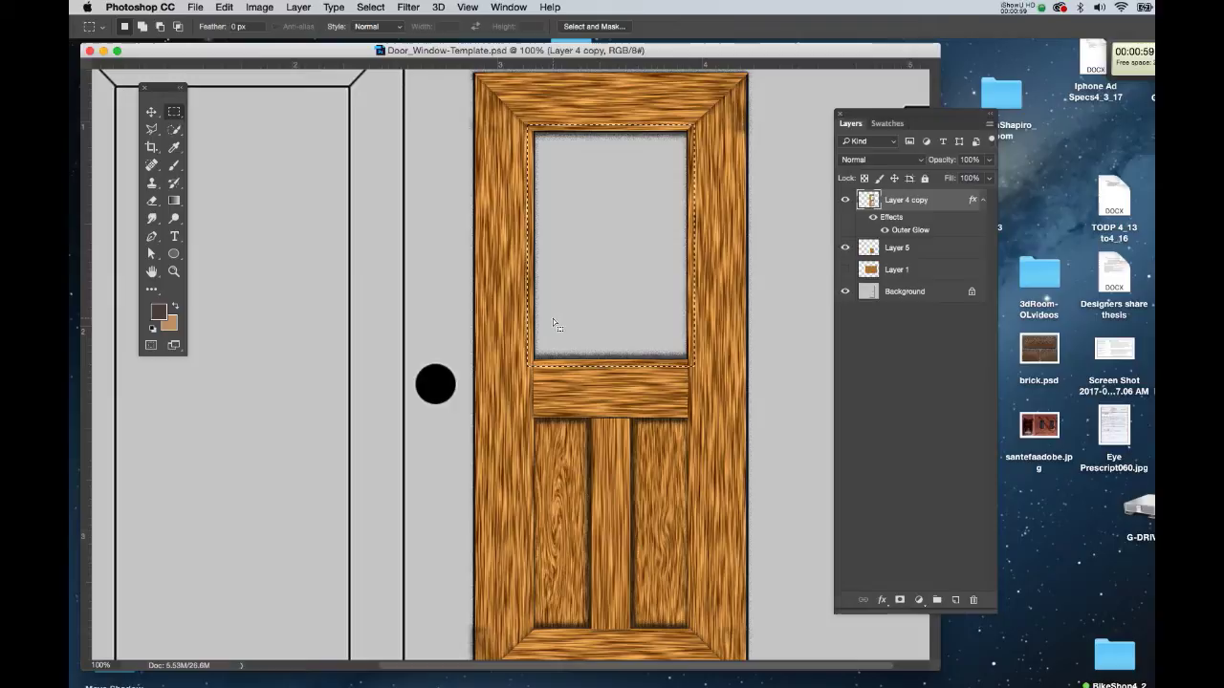
Burn the window frame's top rail and right inner edge, then set Range to Highlights.
key("o")
left_click_drag(168, 92, 357, 115)
left_click_drag(362, 248, 403, 253)
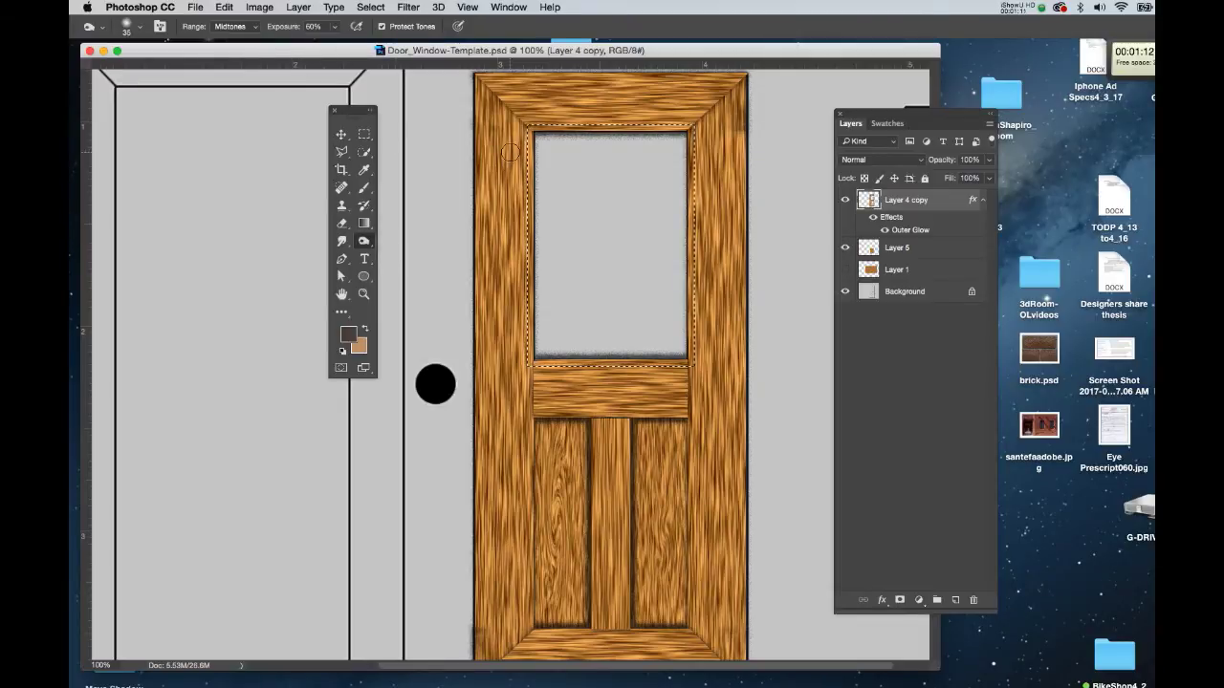
left_click(570, 112)
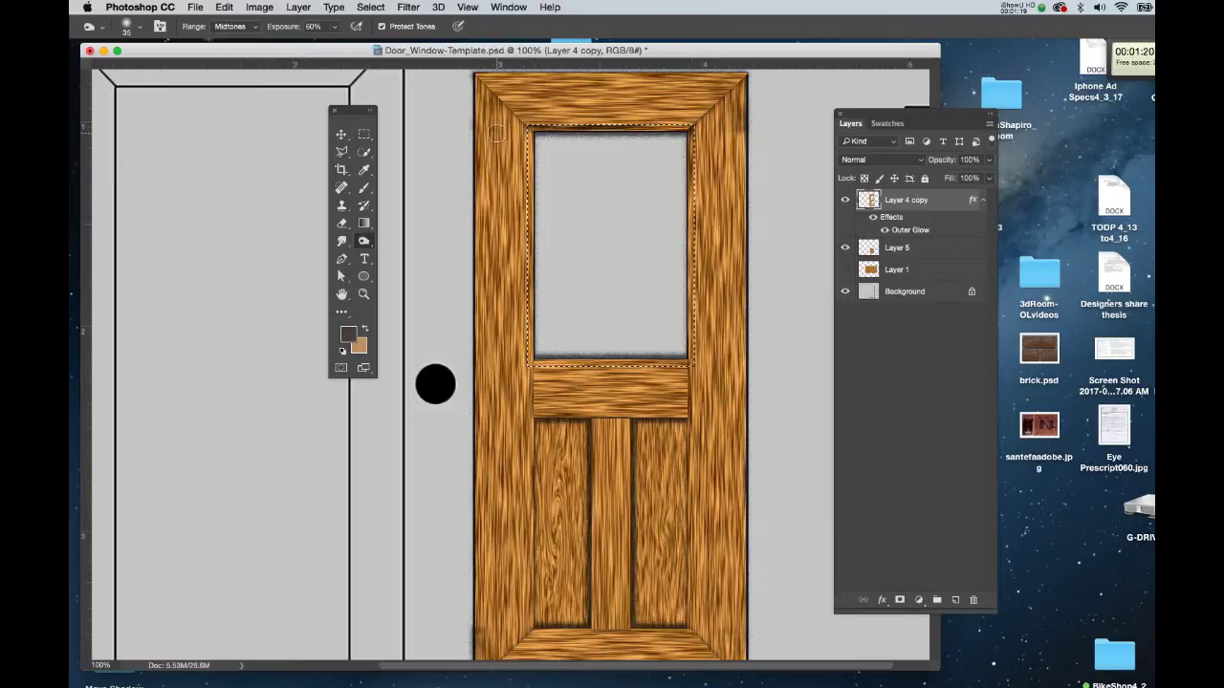
key("super+d")
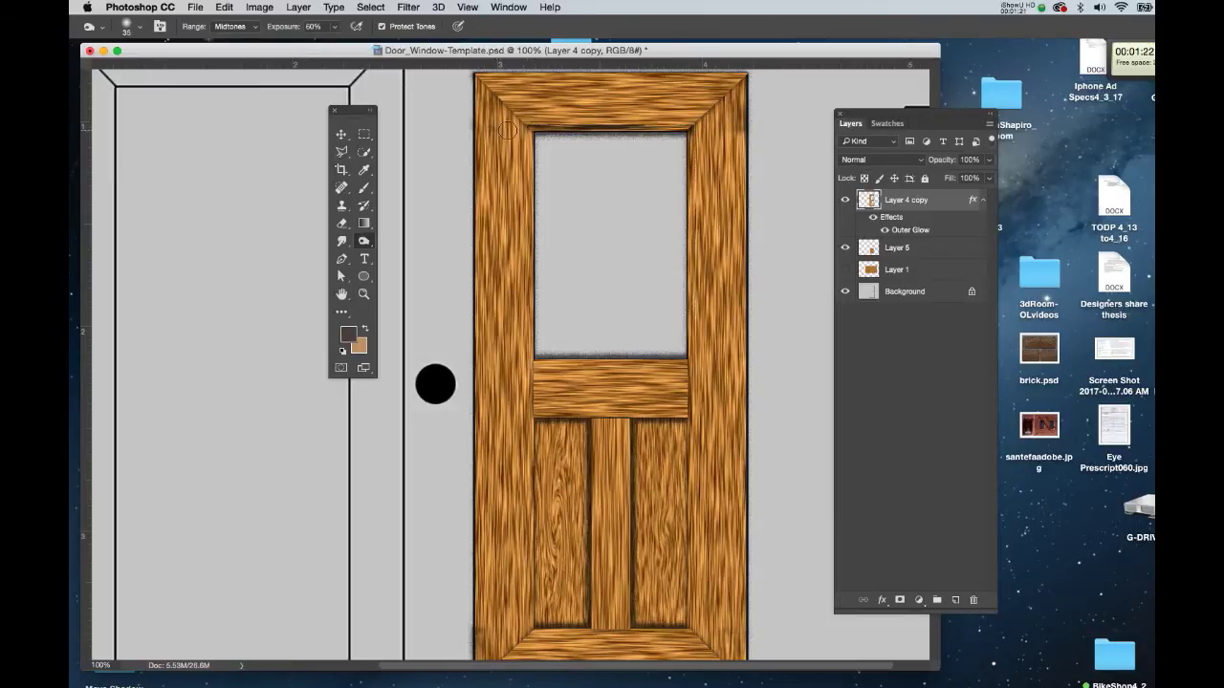
left_click_drag(679, 131, 555, 123)
mouse_move(688, 139)
left_mouse_down()
mouse_move(696, 265)
mouse_move(693, 295)
mouse_move(681, 193)
mouse_move(686, 377)
mouse_move(680, 152)
mouse_move(695, 141)
mouse_move(678, 375)
left_mouse_up()
key("alt+shift+h")
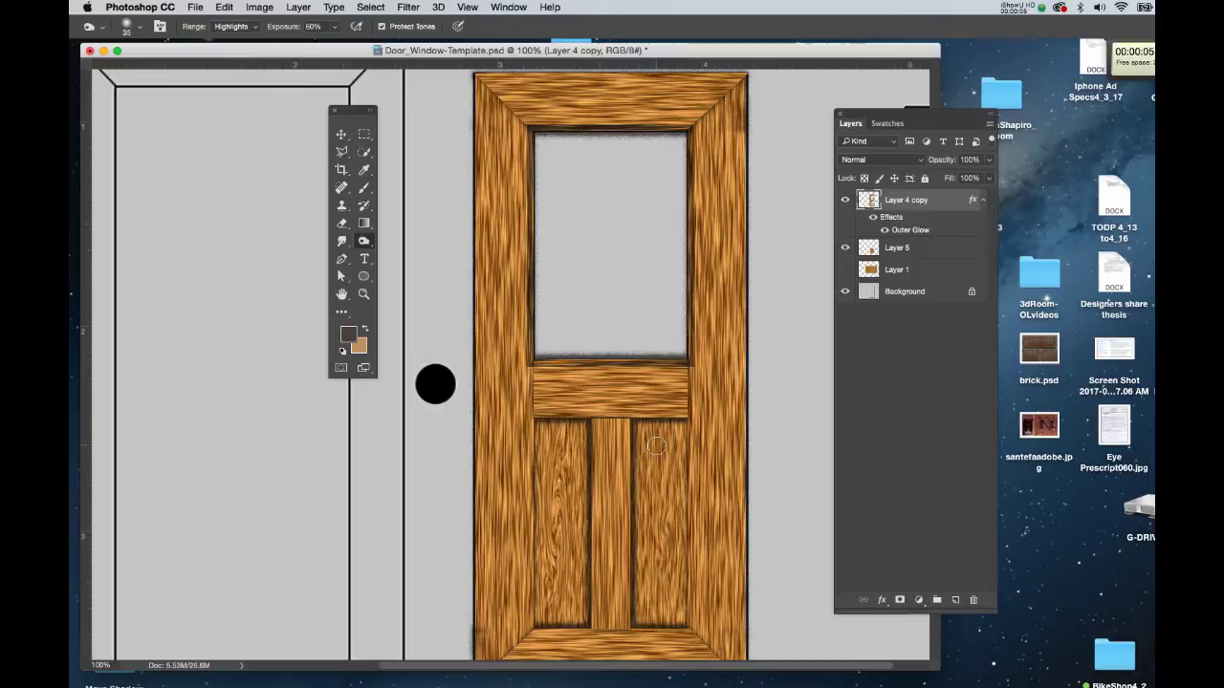
Select the right lower door panel and burn darker shading along its left edge.
key("m")
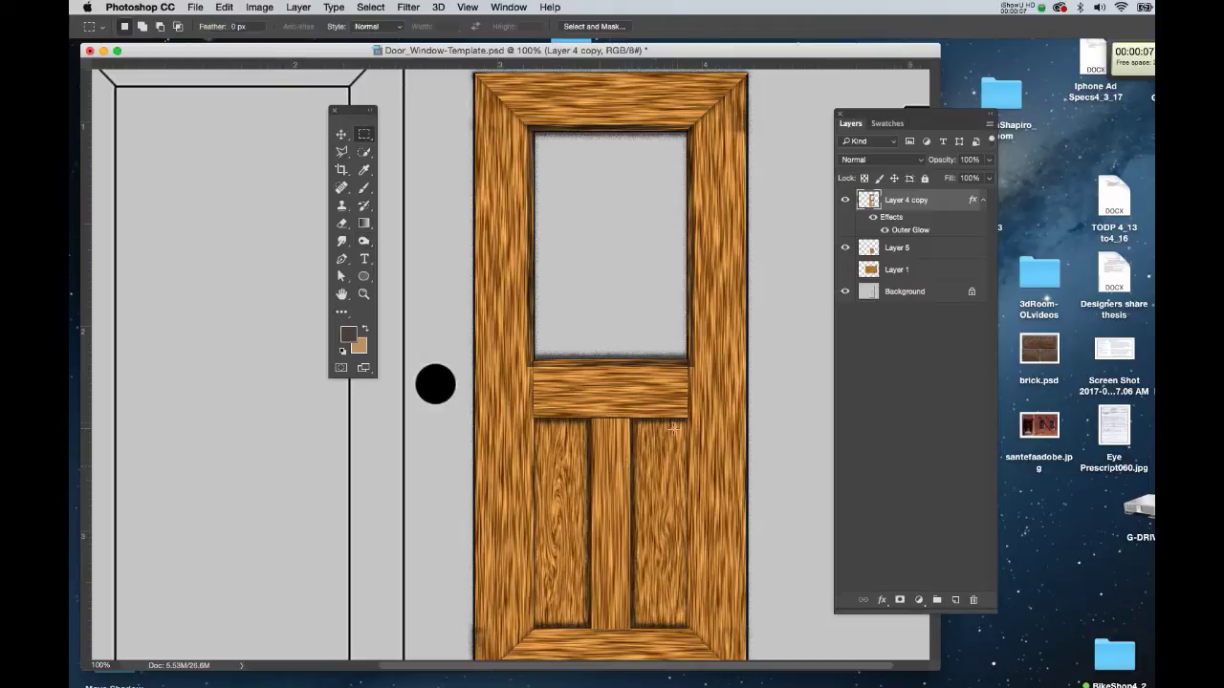
left_click_drag(694, 417, 626, 633)
key("o")
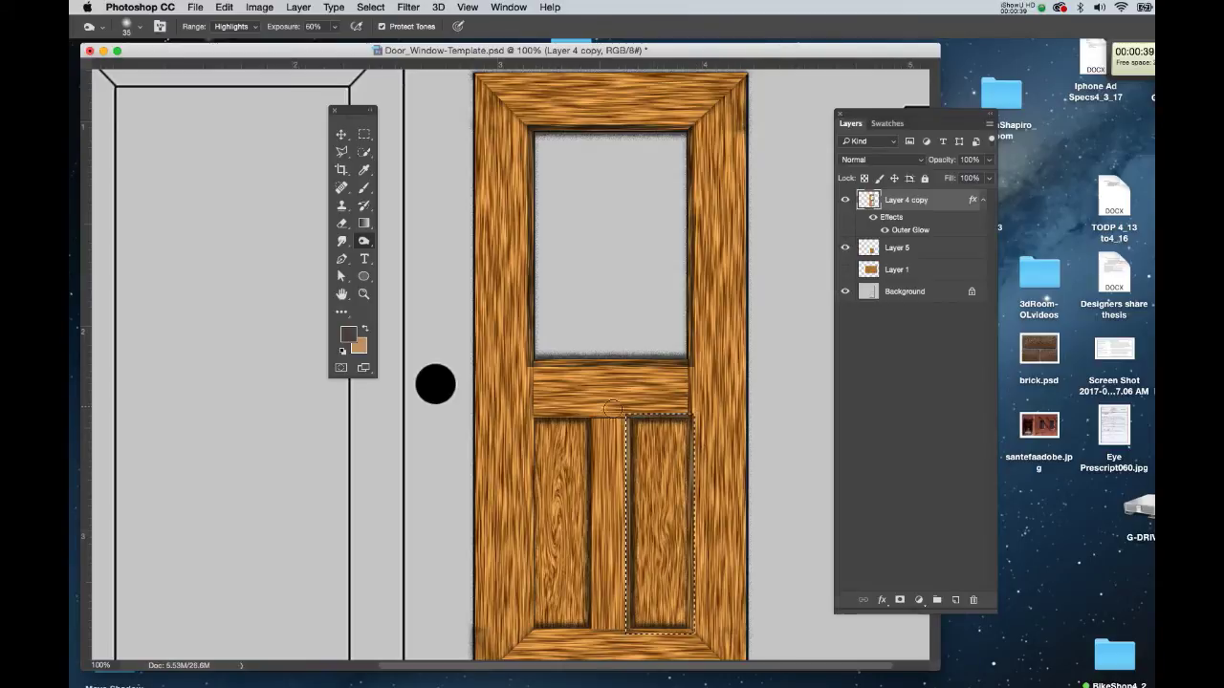
key("super+d")
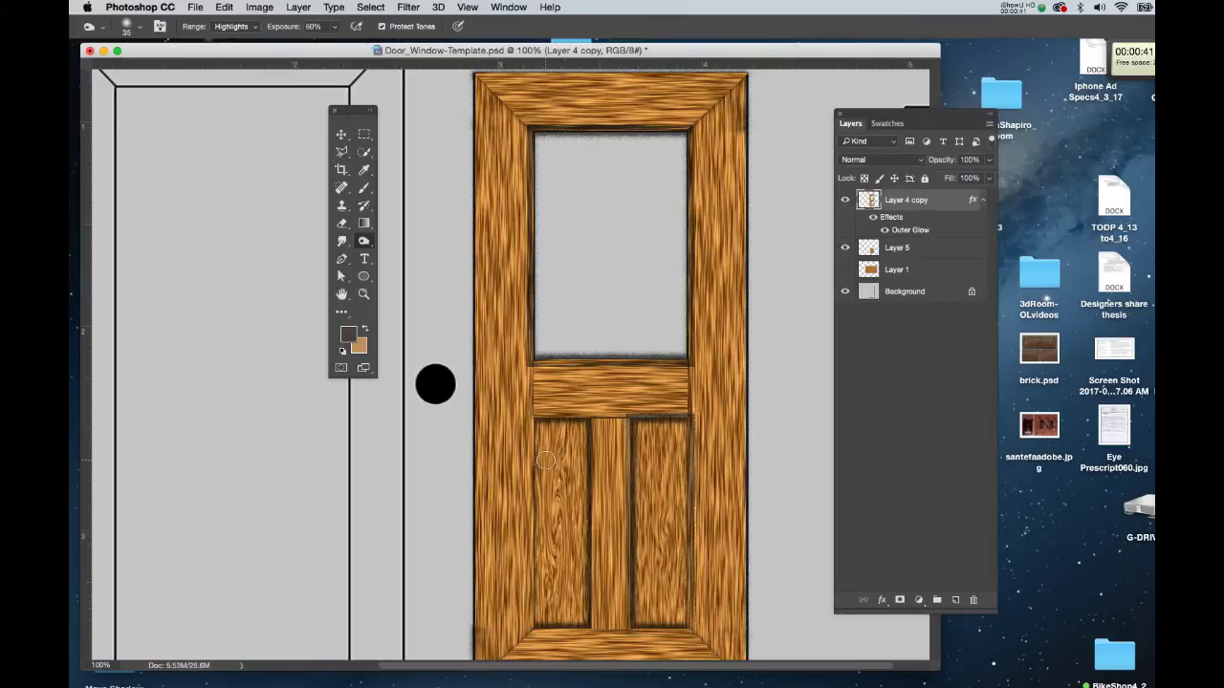
key("super+shift+d")
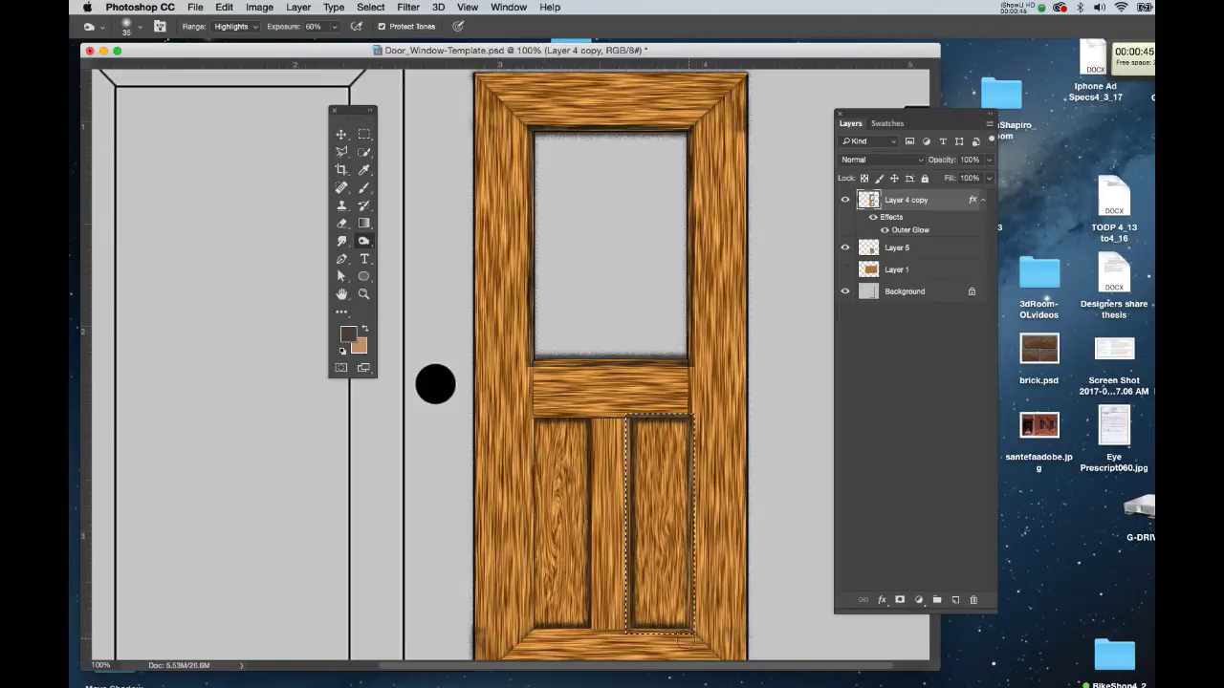
left_click_drag(635, 638, 624, 530)
key("m")
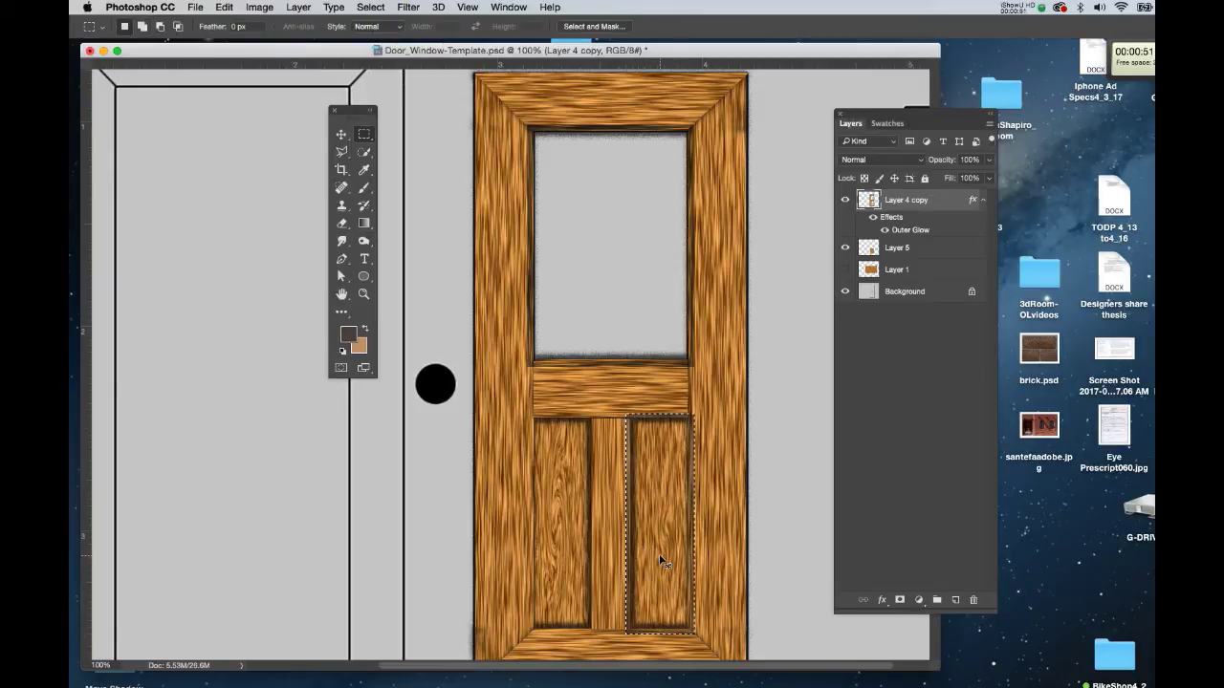
Move the selection onto the left lower panel, burn its edges, deselect and save.
mouse_move(667, 559)
left_mouse_down()
mouse_move(560, 547)
mouse_move(571, 560)
left_mouse_up()
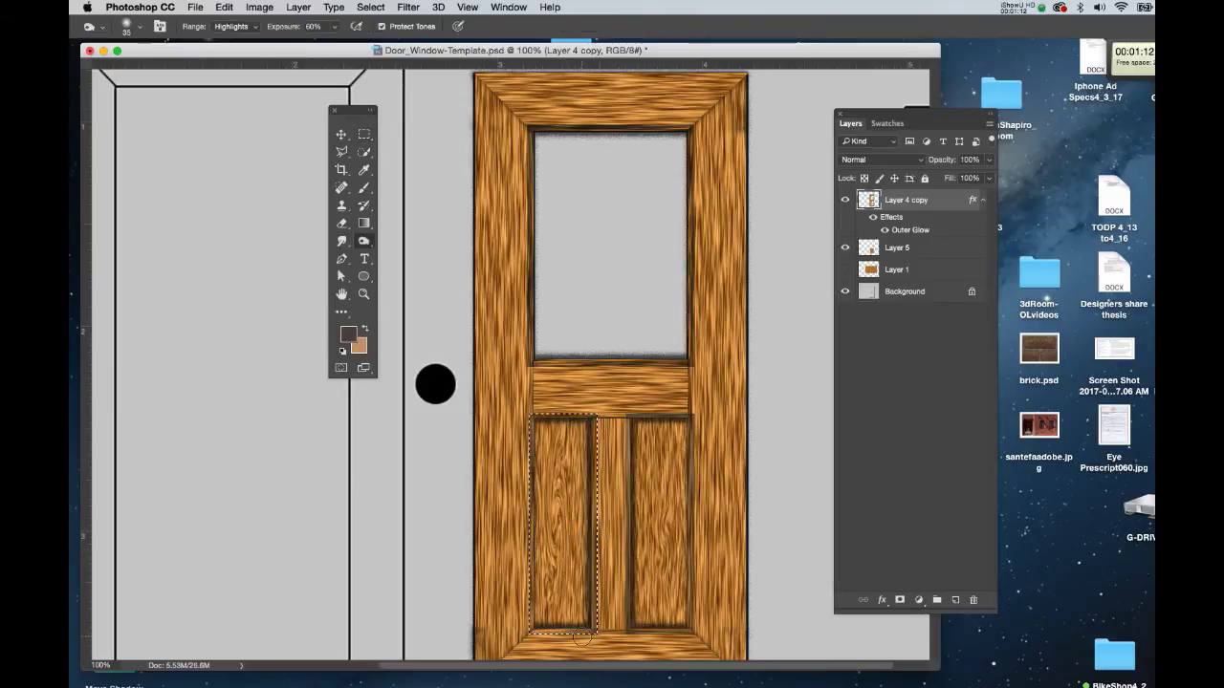
mouse_move(583, 637)
left_mouse_down()
mouse_move(538, 632)
mouse_move(564, 636)
mouse_move(530, 618)
mouse_move(529, 591)
mouse_move(534, 643)
mouse_move(534, 421)
left_mouse_up()
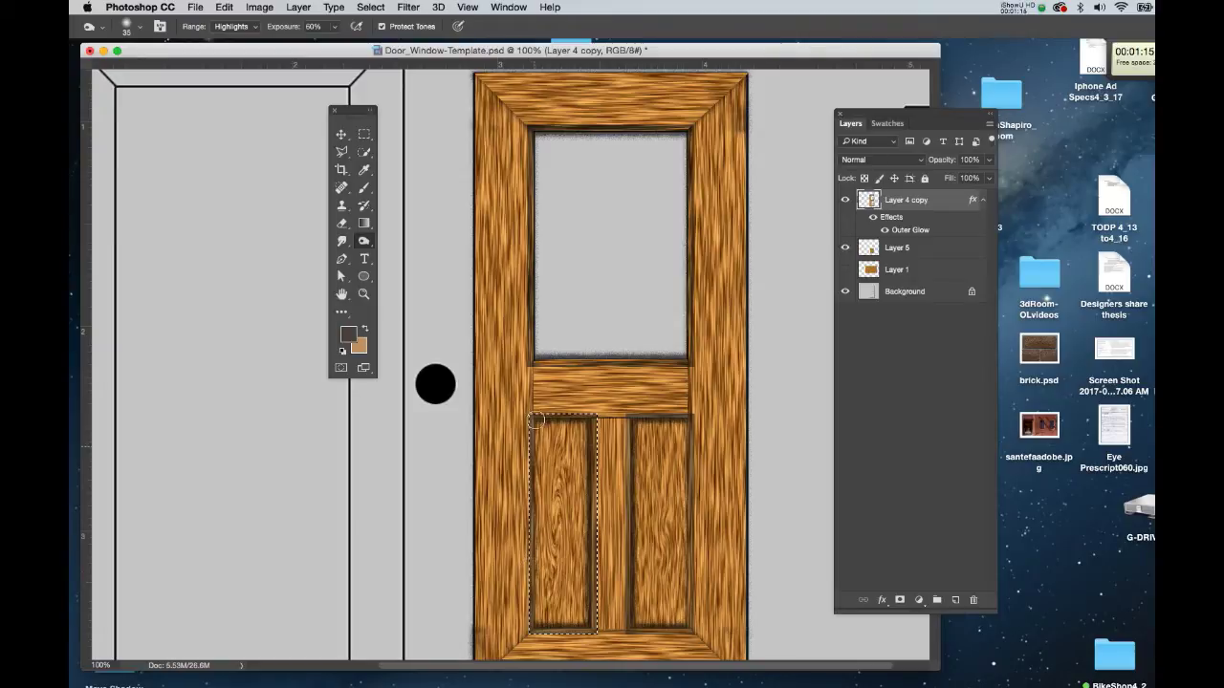
key("super+d")
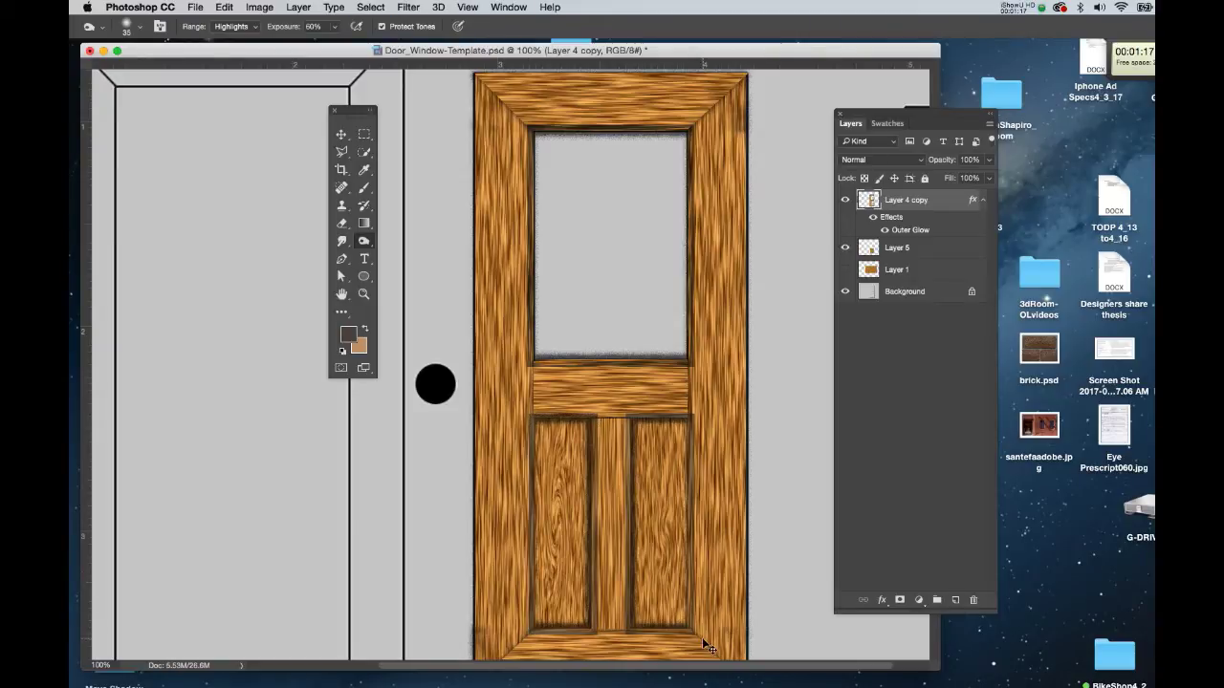
key("super+s")
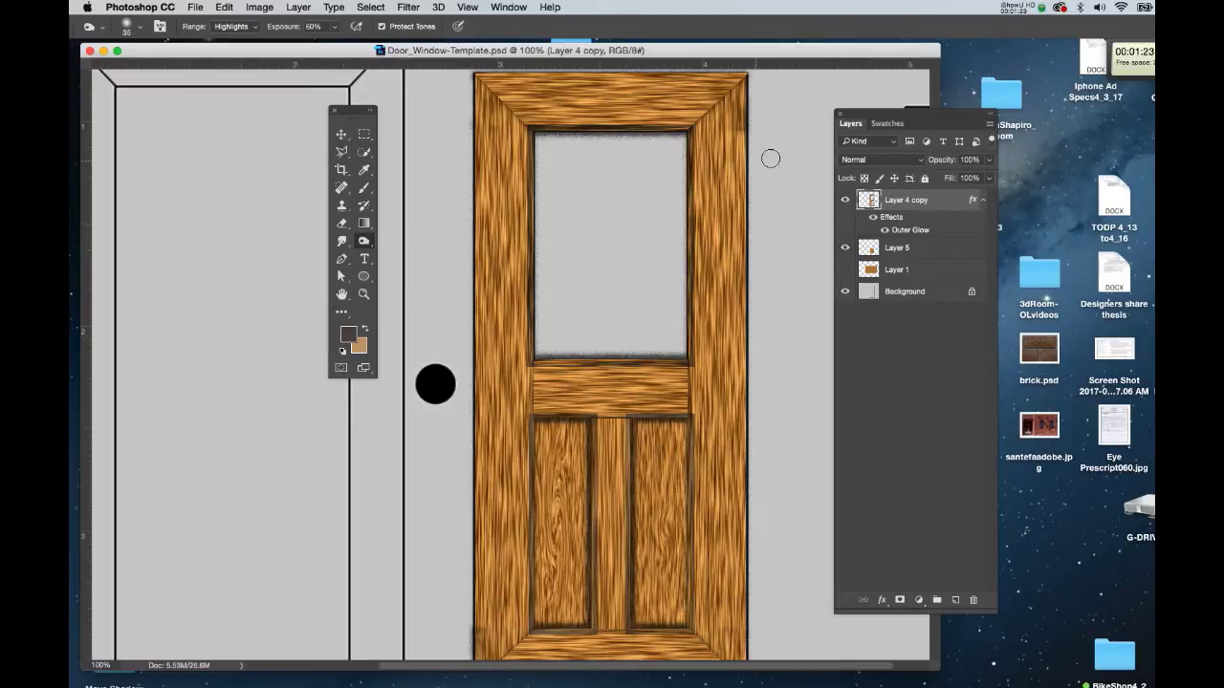
Add a new layer, marquee a tall narrow strip left of the door, and choose a grey swatch.
key("shift+super+n")
key("Return")
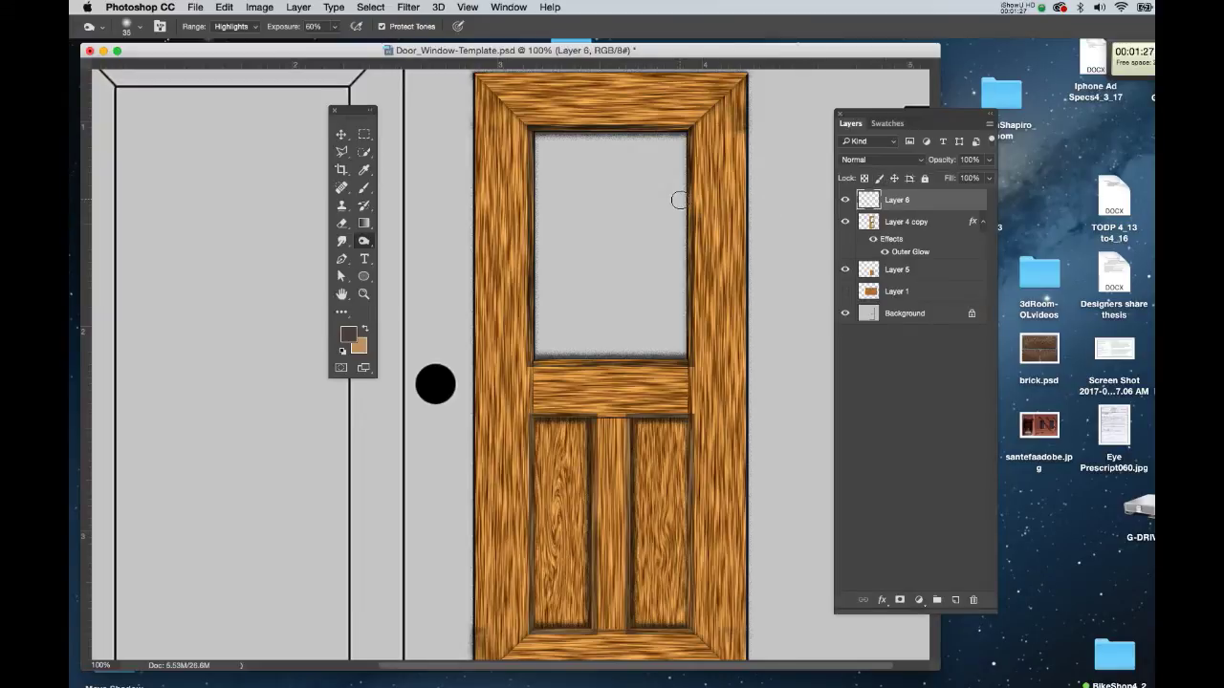
key("m")
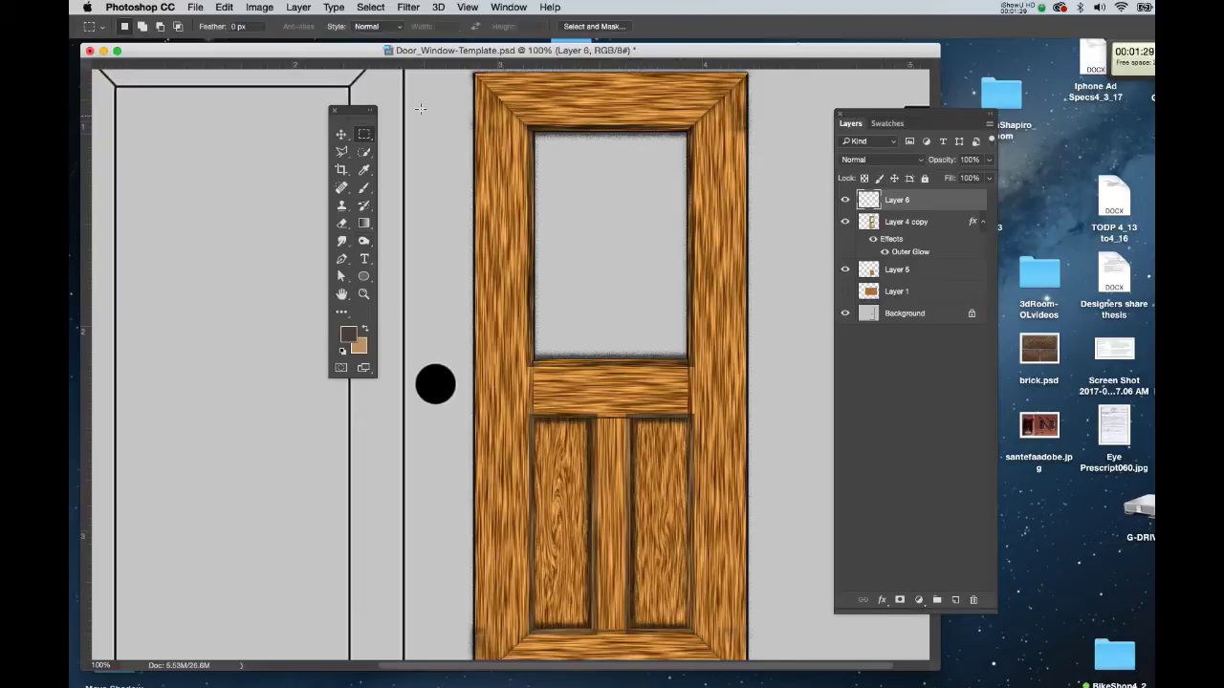
left_click_drag(421, 99, 446, 348)
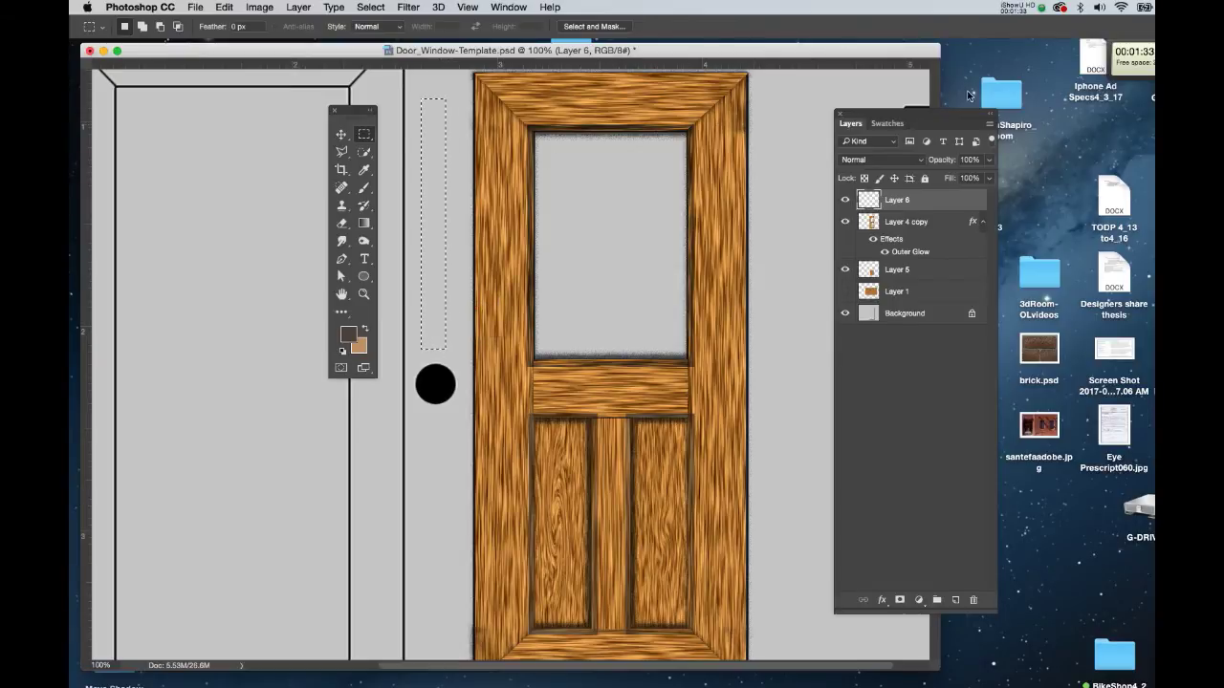
left_click(888, 124)
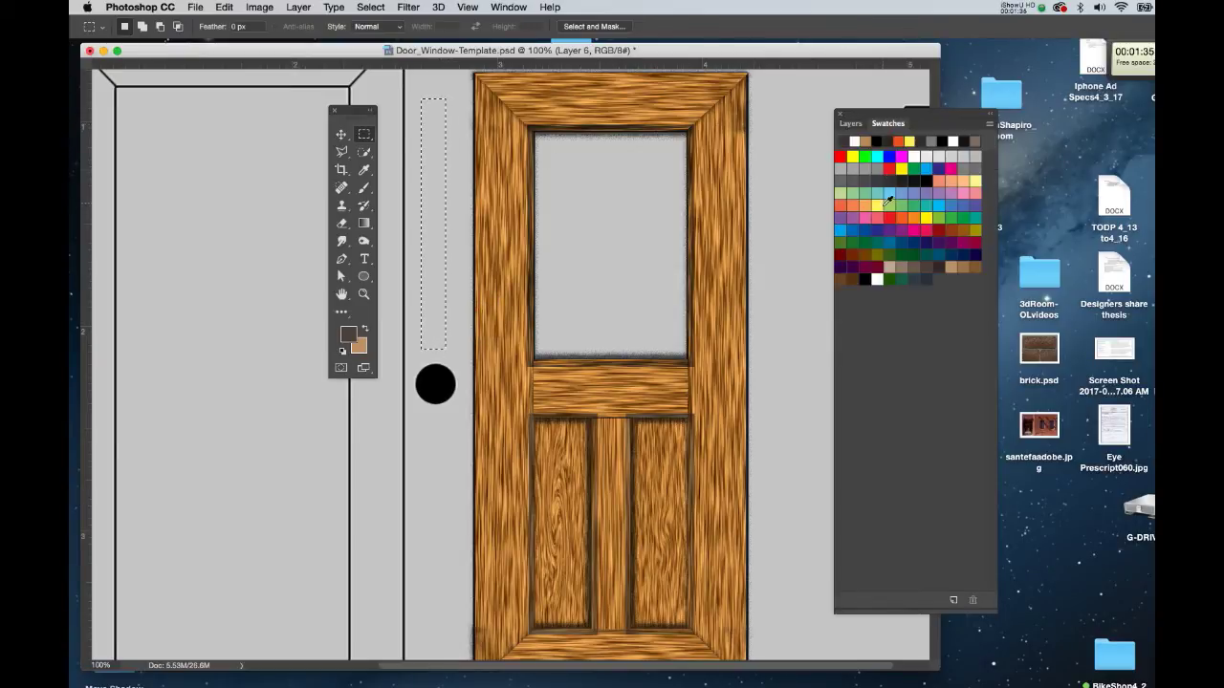
left_click(868, 168)
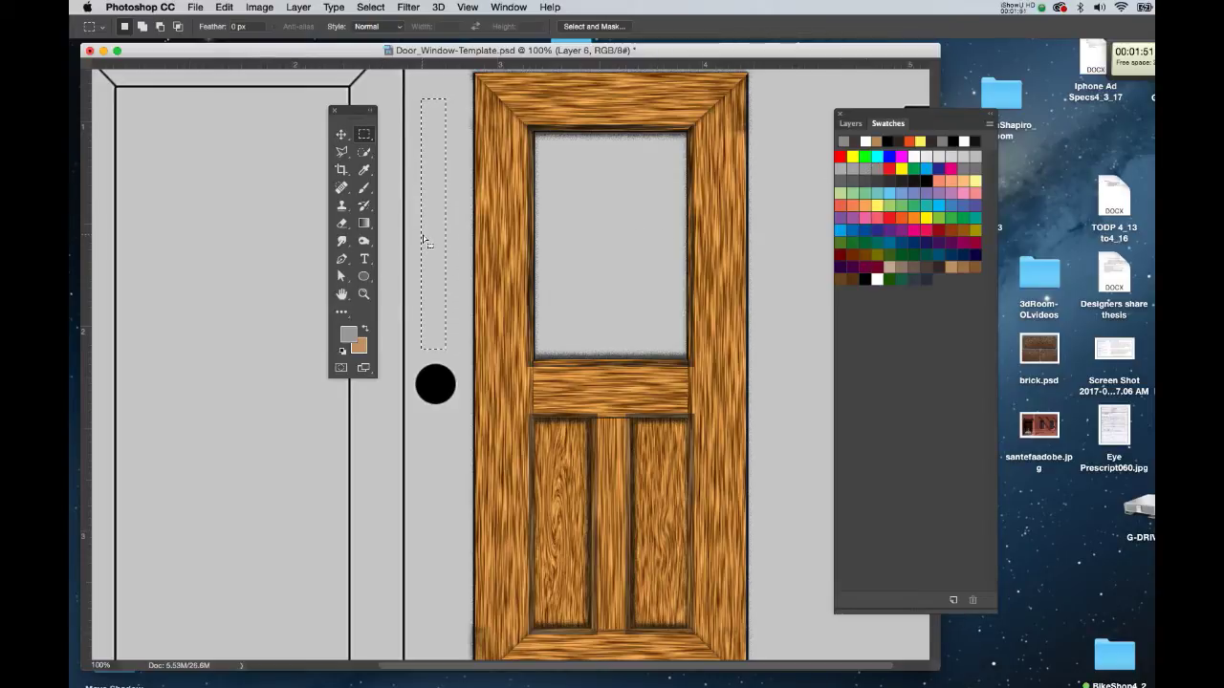
Fill the strip with grey, then burn its top and long edge with Range set to Midtones.
key("alt+BackSpace")
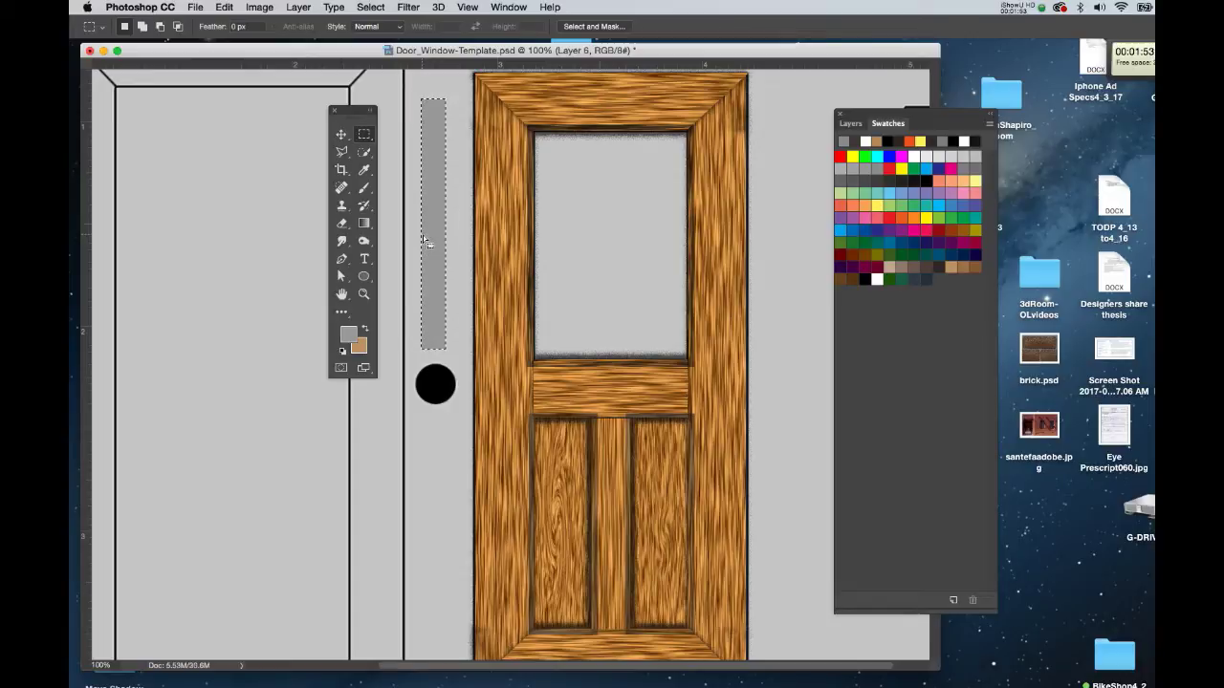
key("super+d")
key("o")
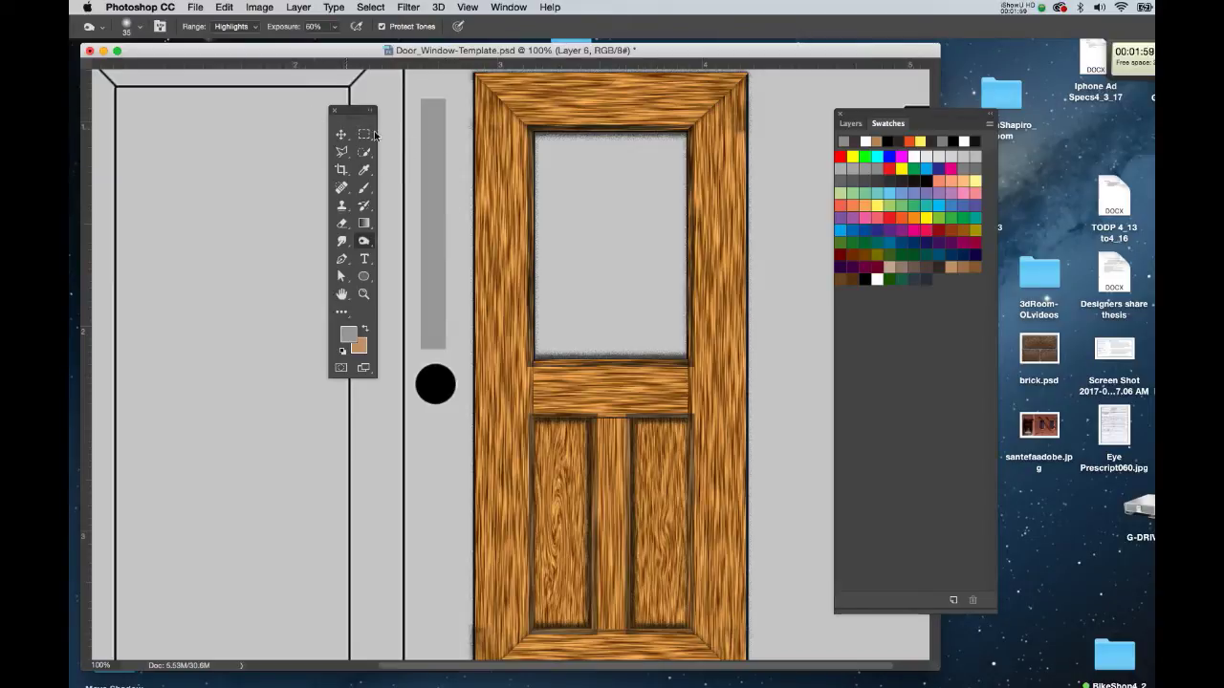
left_click(228, 27)
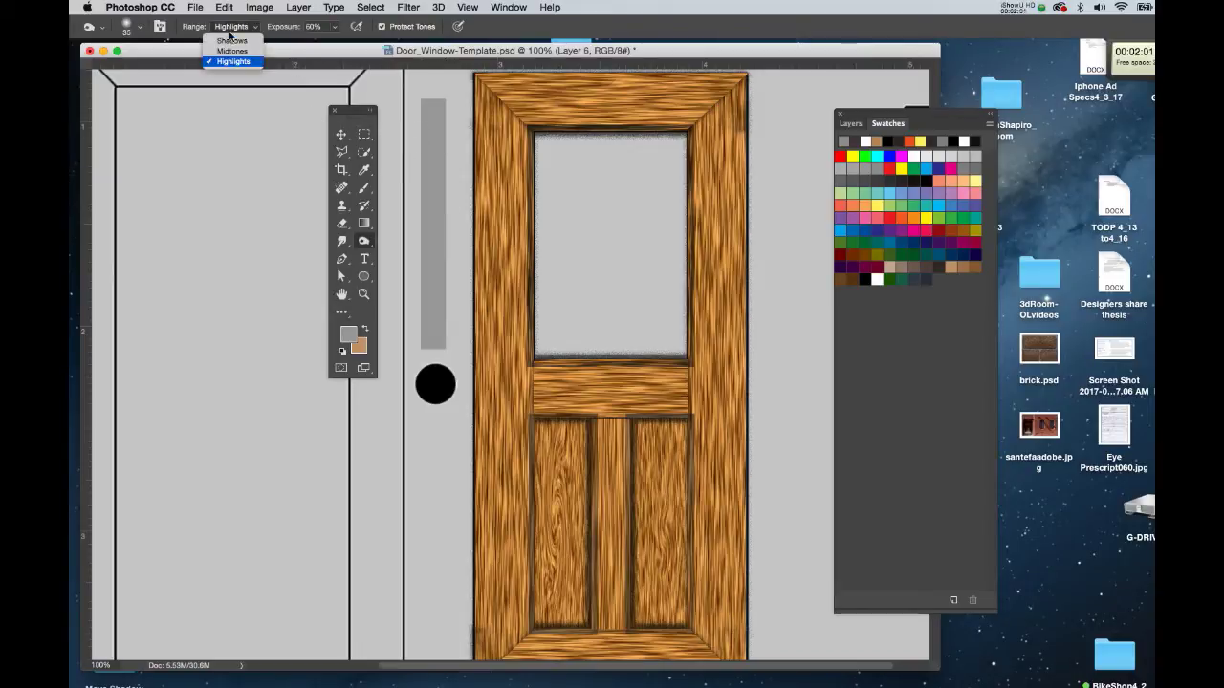
left_click(234, 52)
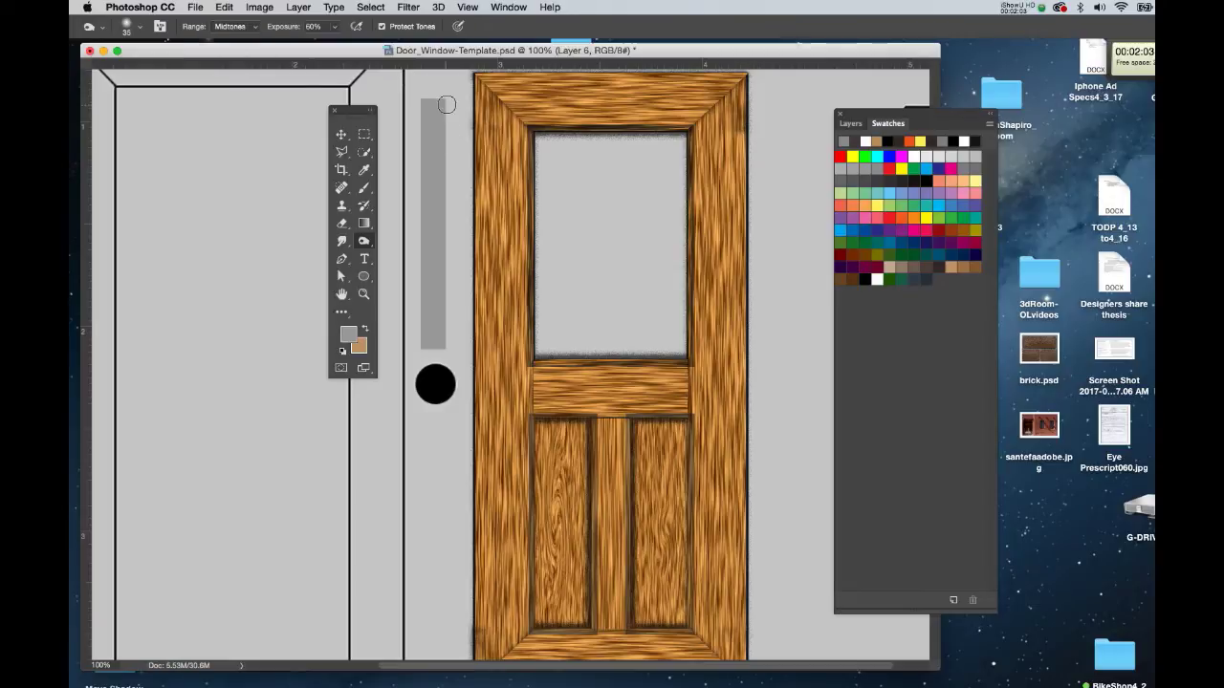
left_click_drag(446, 97, 449, 151)
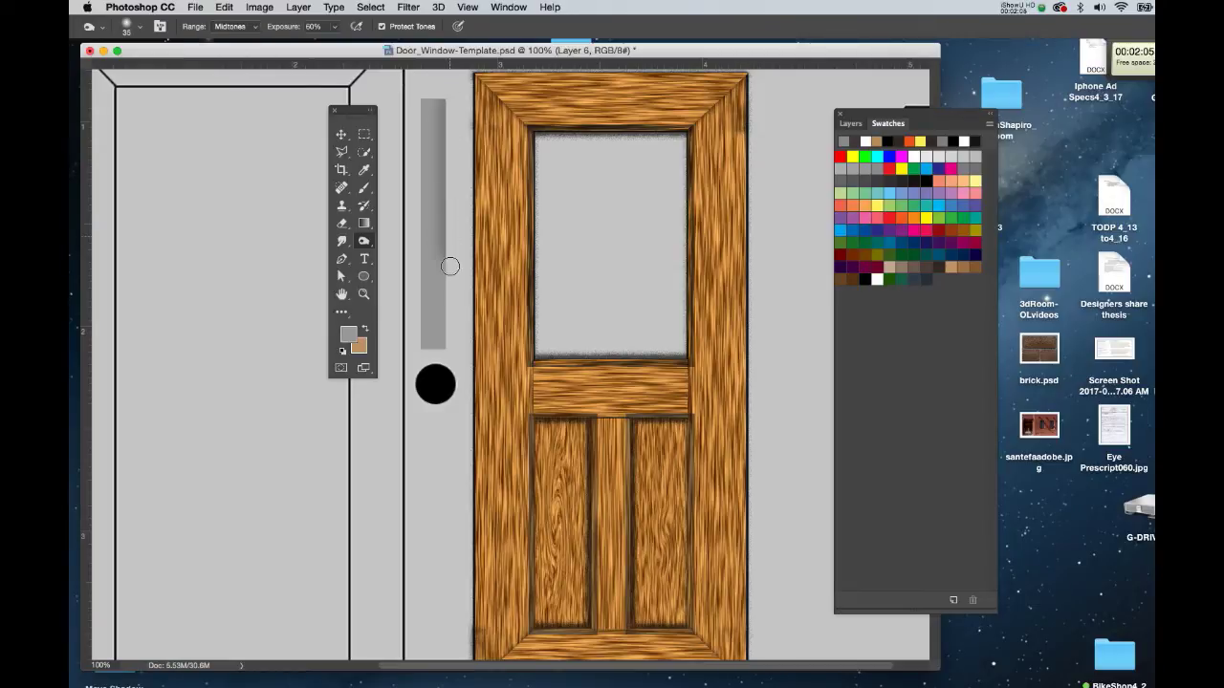
mouse_move(450, 266)
left_mouse_down()
mouse_move(448, 368)
mouse_move(445, 93)
mouse_move(419, 92)
mouse_move(418, 365)
mouse_move(421, 89)
mouse_move(449, 96)
mouse_move(449, 268)
mouse_move(435, 365)
mouse_move(410, 352)
mouse_move(424, 356)
mouse_move(420, 107)
left_mouse_up()
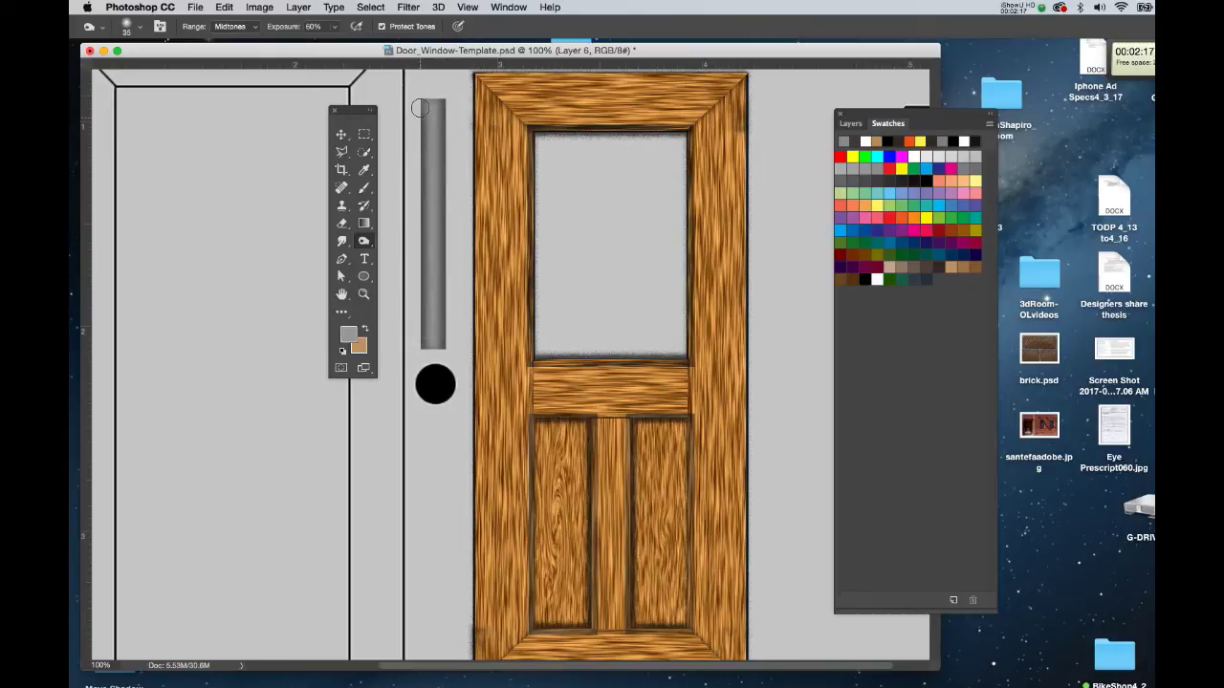
Dodge a highlight down the bar's centre using Highlights range and a size-15 hard round brush.
left_click(241, 29)
left_click(235, 39)
left_click(365, 241)
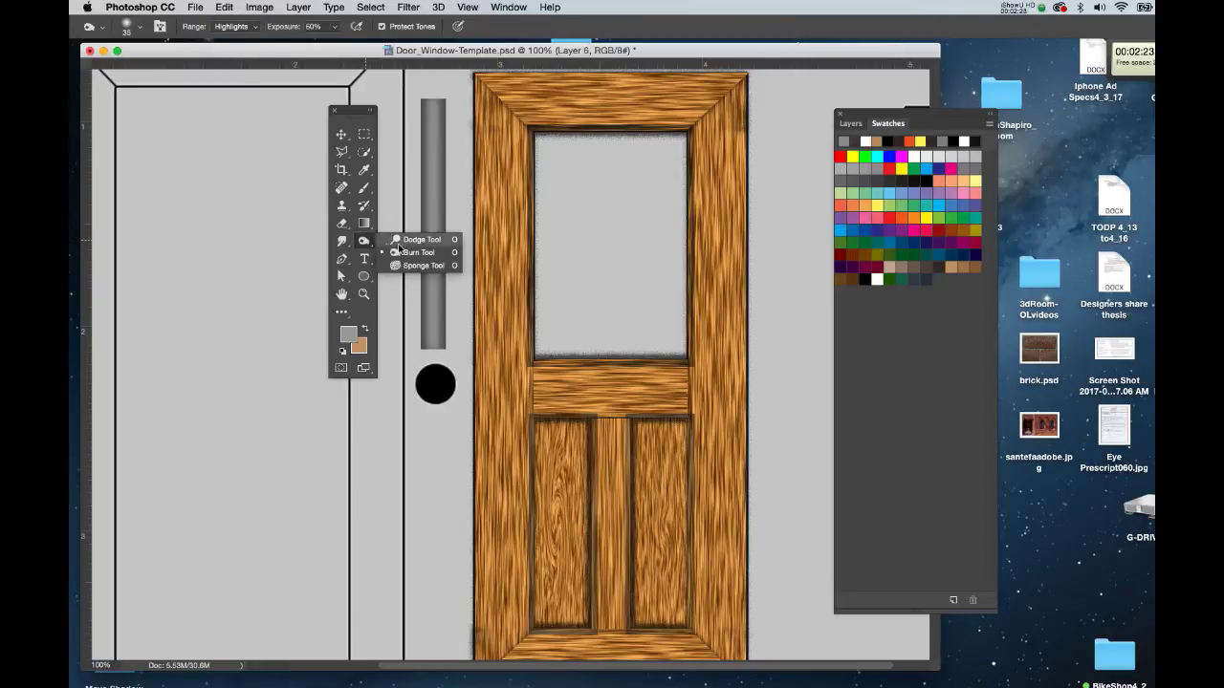
left_click(404, 241)
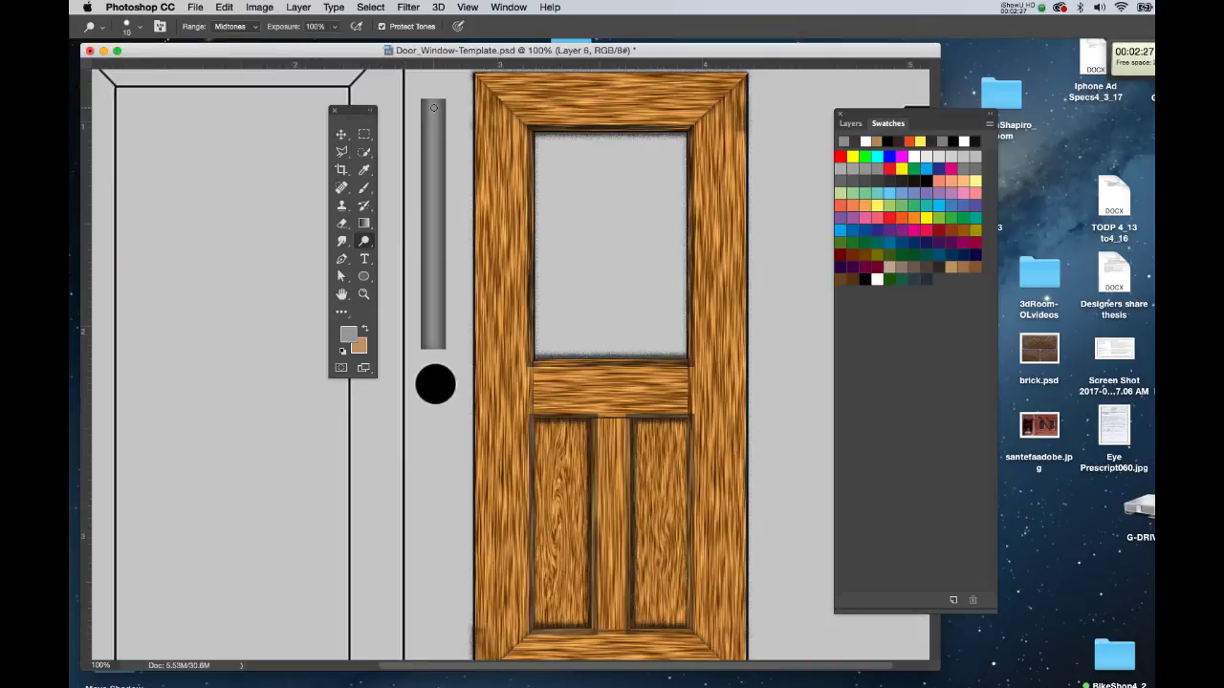
key("bracketright")
key("bracketleft")
right_click(435, 106)
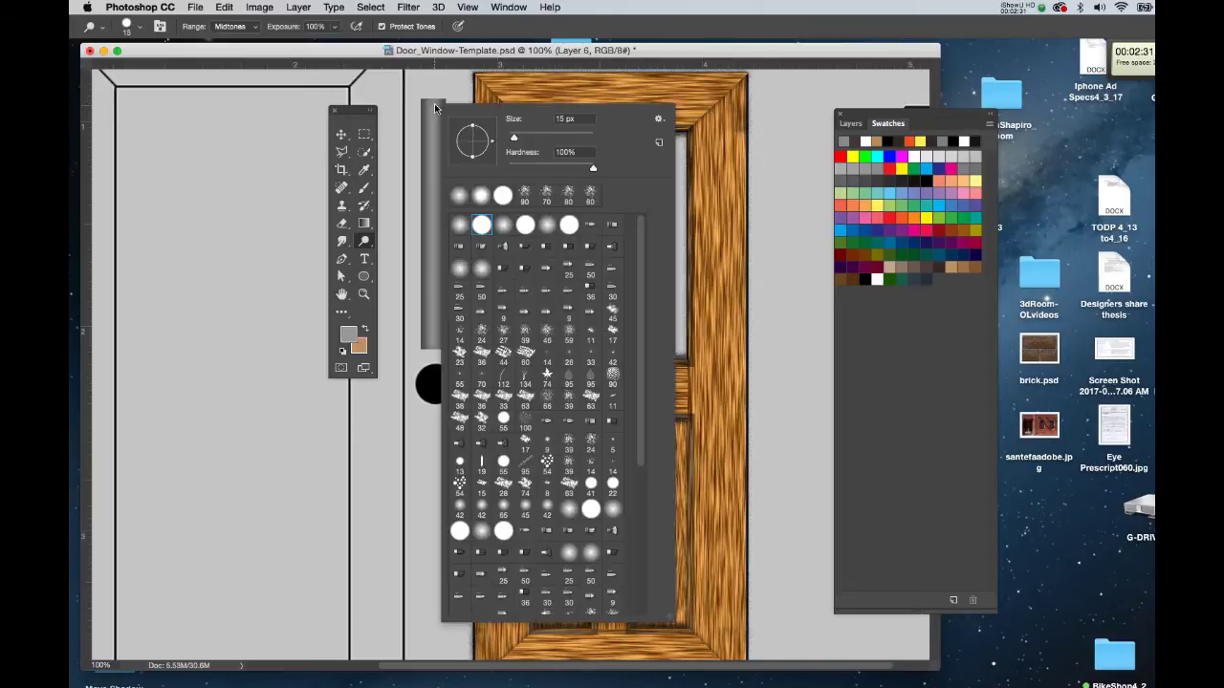
double_click(459, 226)
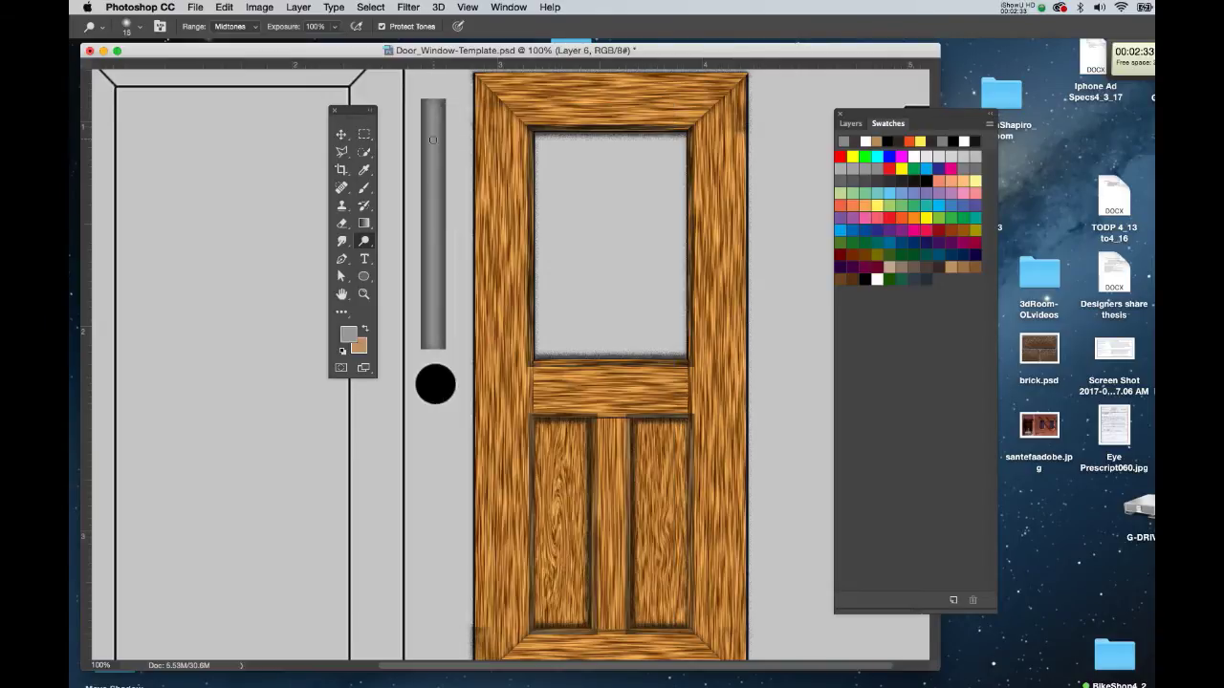
mouse_move(434, 95)
left_mouse_down()
mouse_move(436, 364)
mouse_move(421, 149)
mouse_move(427, 359)
mouse_move(433, 88)
left_mouse_up()
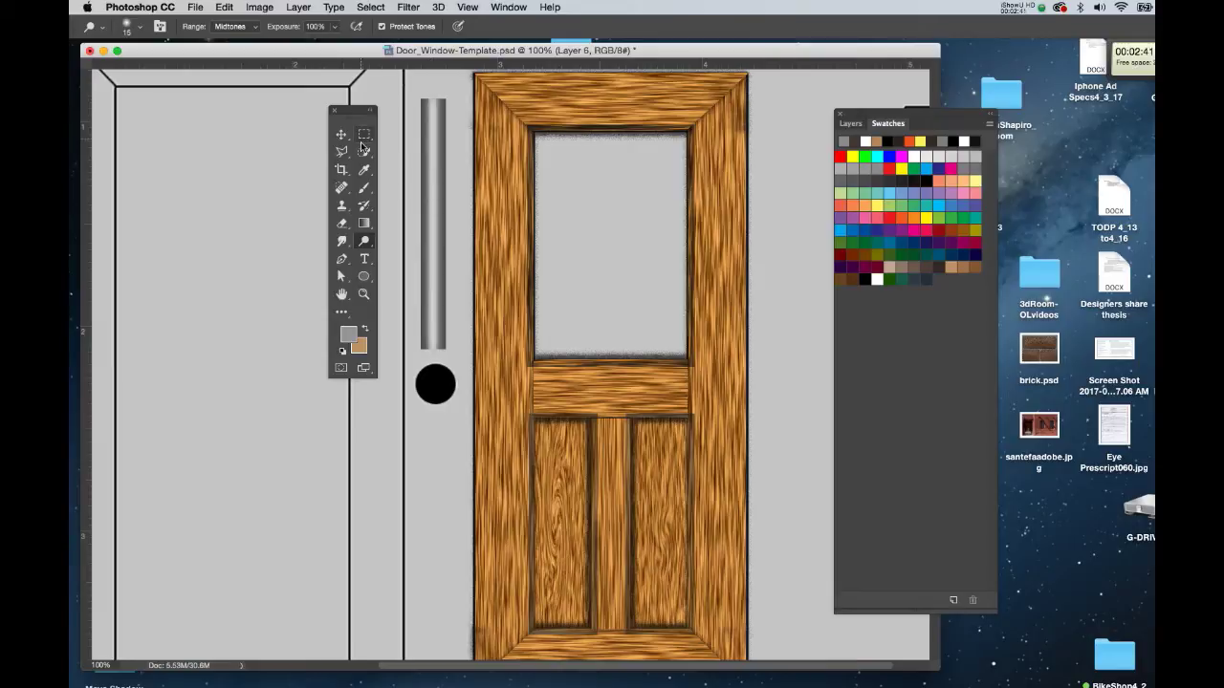
Move the tube to the window's left edge, resize it to window height, and copy it rightward.
key("v")
left_click_drag(450, 241, 538, 276)
key("ctrl+t")
key("Return")
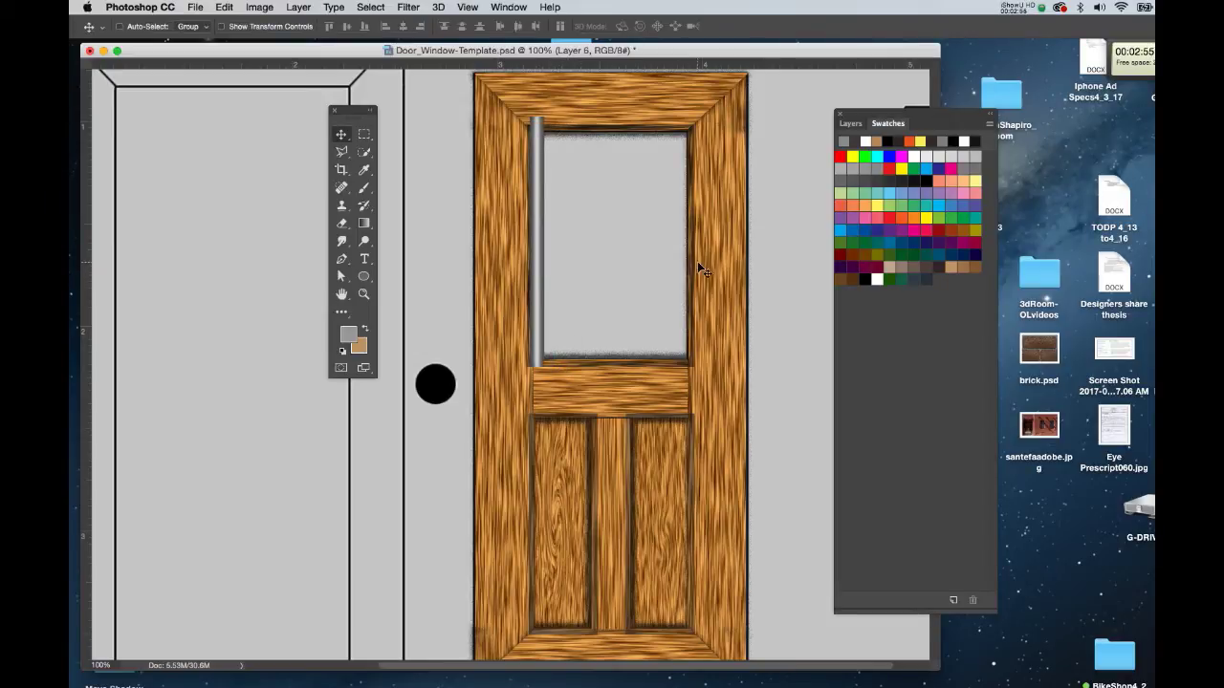
left_click(847, 124)
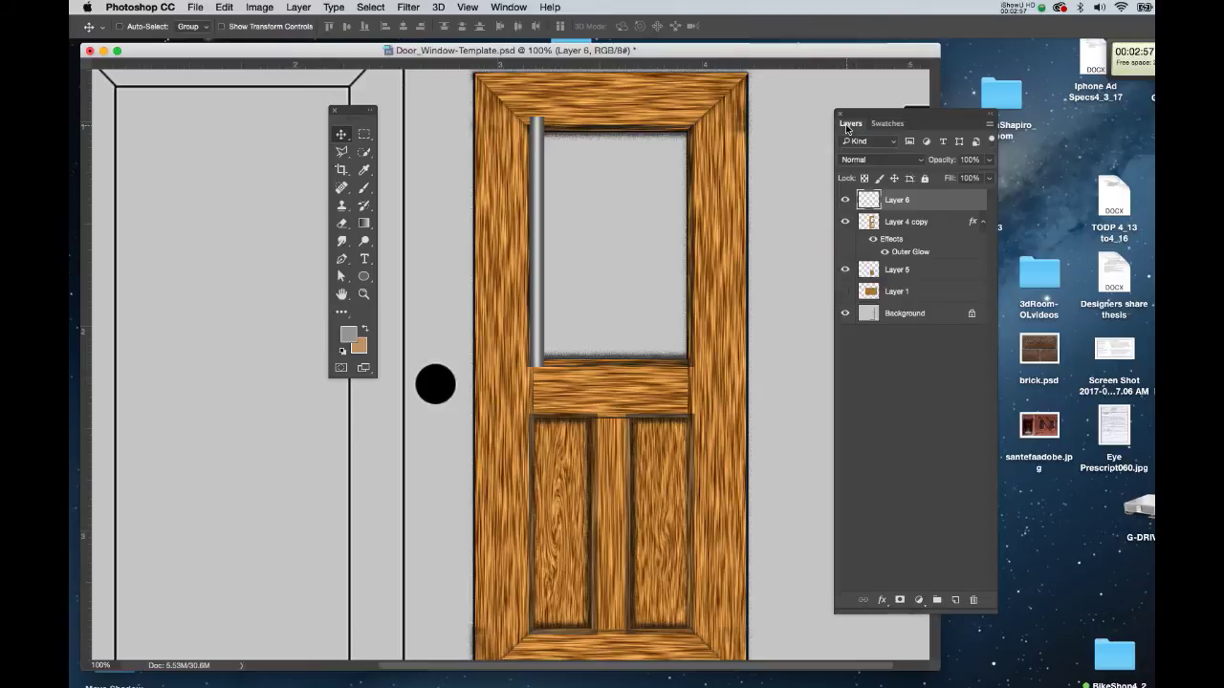
left_click(869, 200, "super")
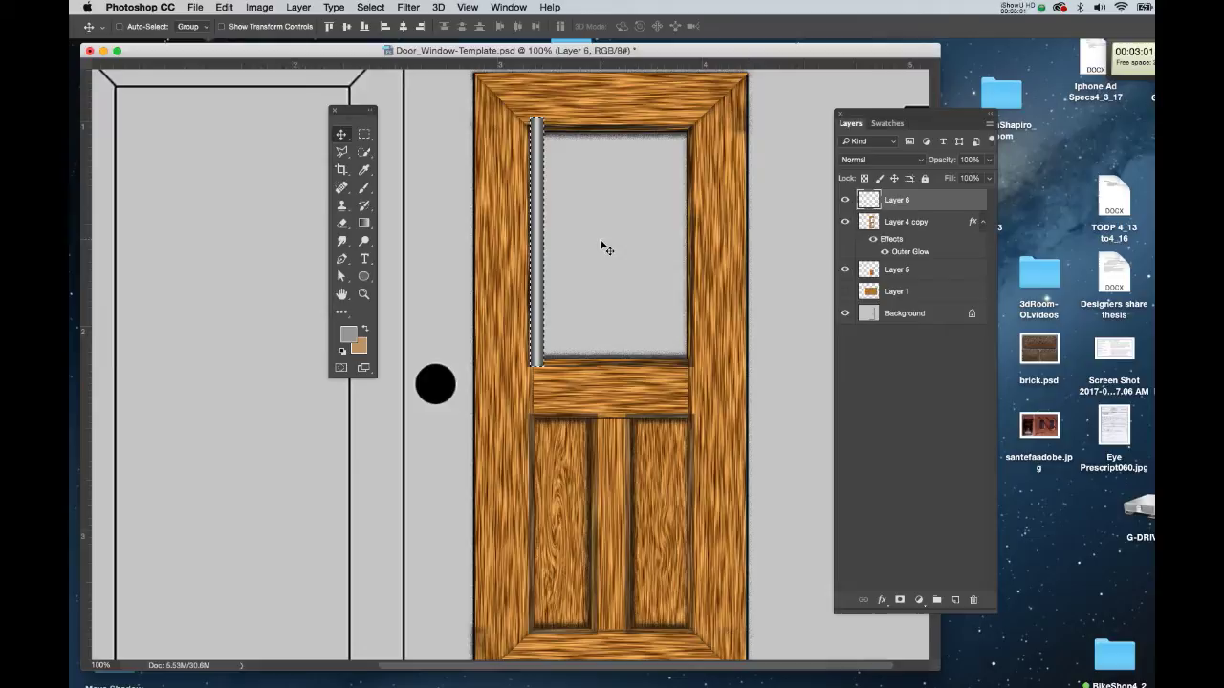
left_click_drag(538, 273, 566, 281)
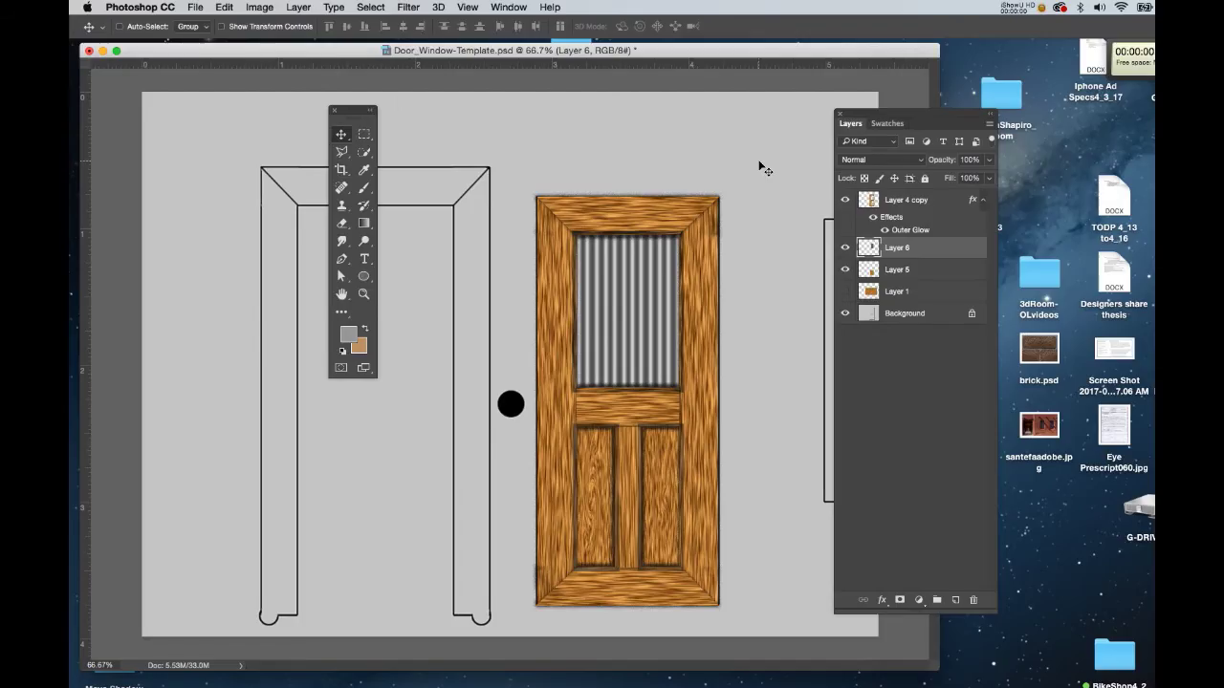
Zoom in and pan to centre the tube-filled door window.
key("super+equal")
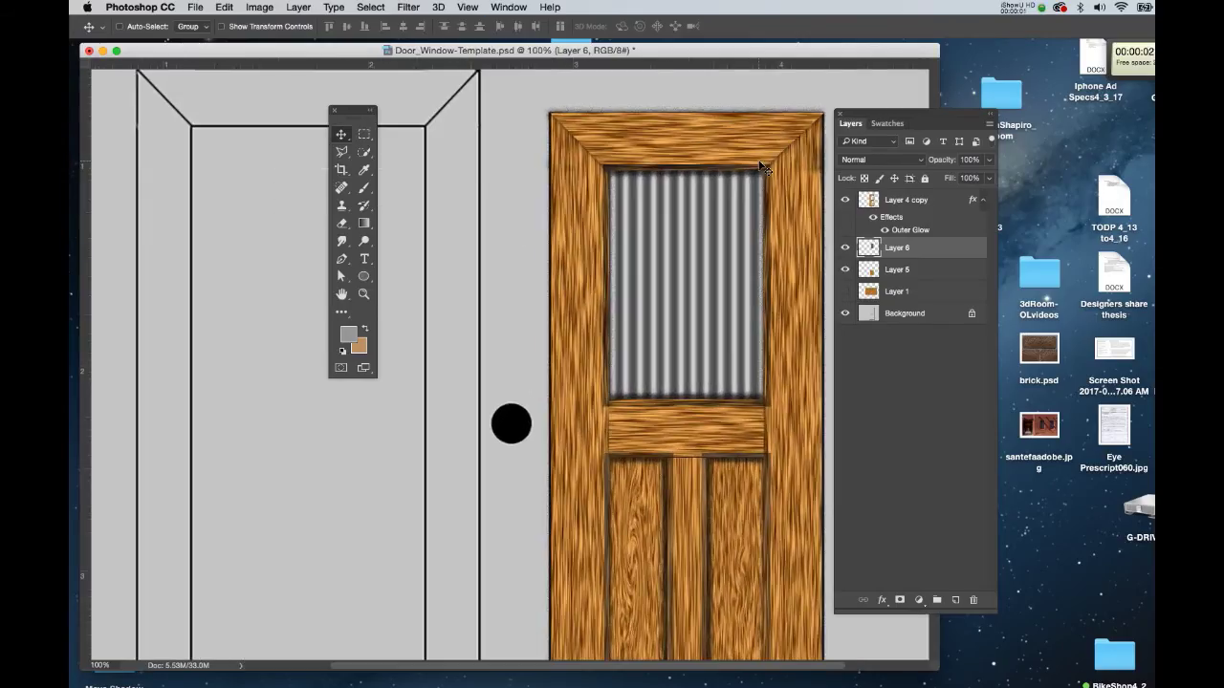
left_click_drag(754, 175, 683, 169)
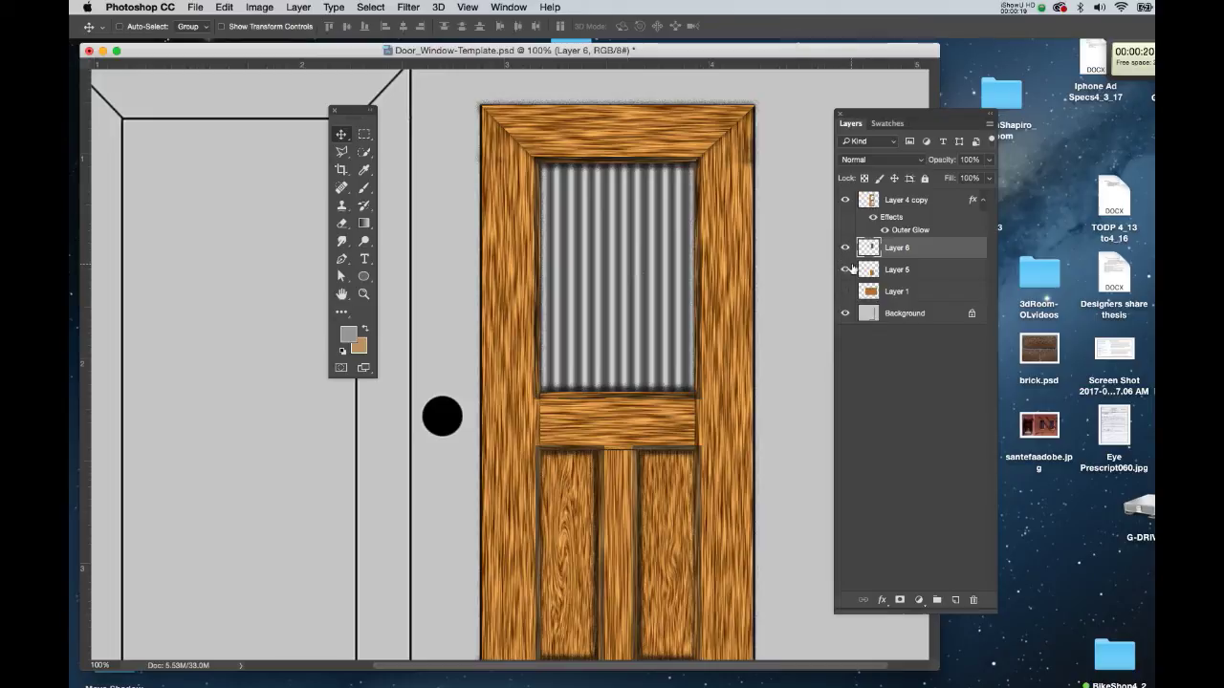
key("super")
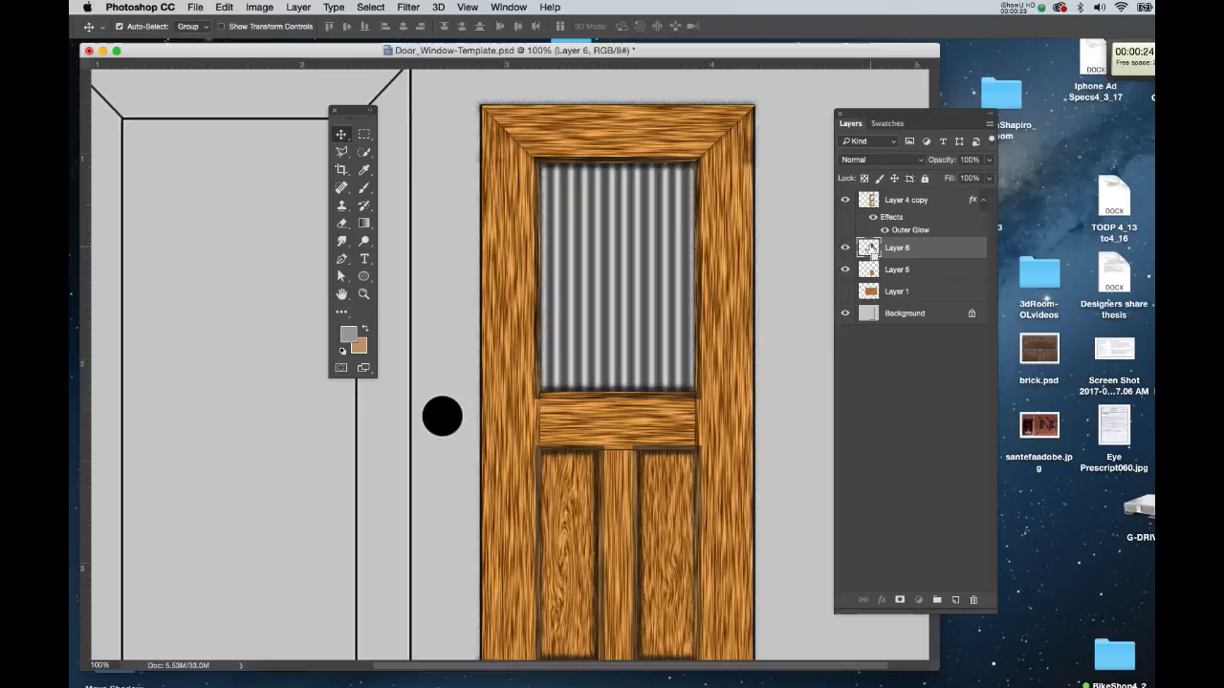
Fill the tube area with a teal swatch colour on a new empty layer.
left_click(871, 247, "super")
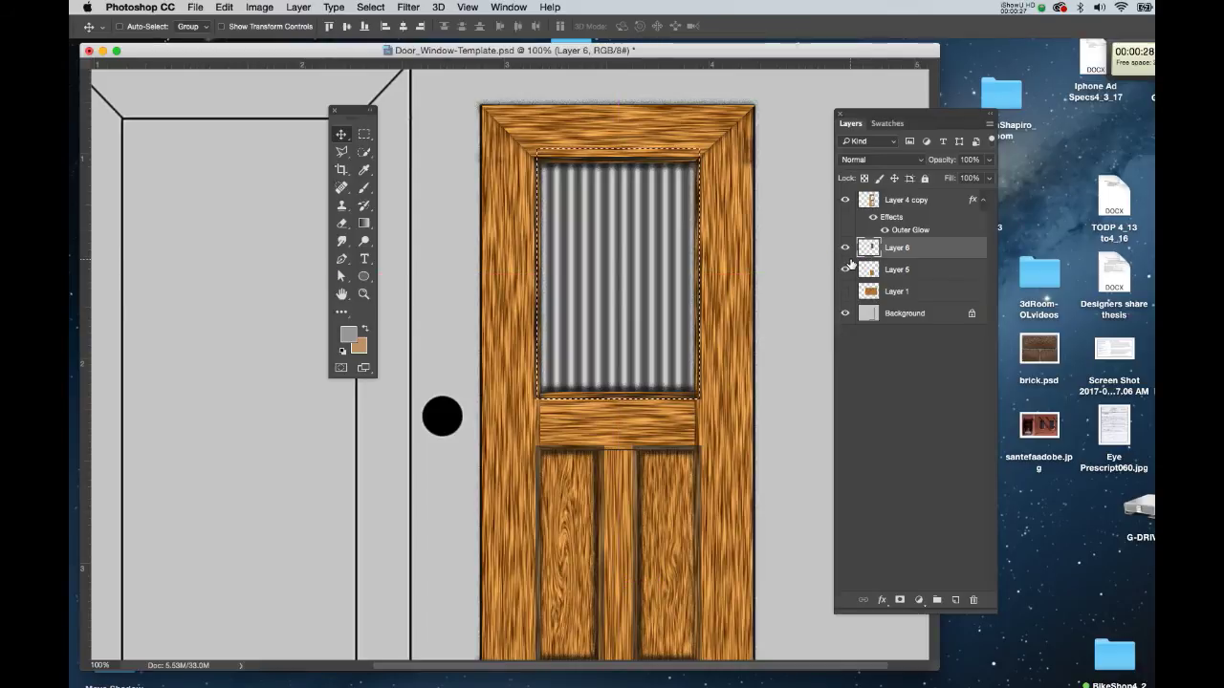
key("super+shift+alt+n")
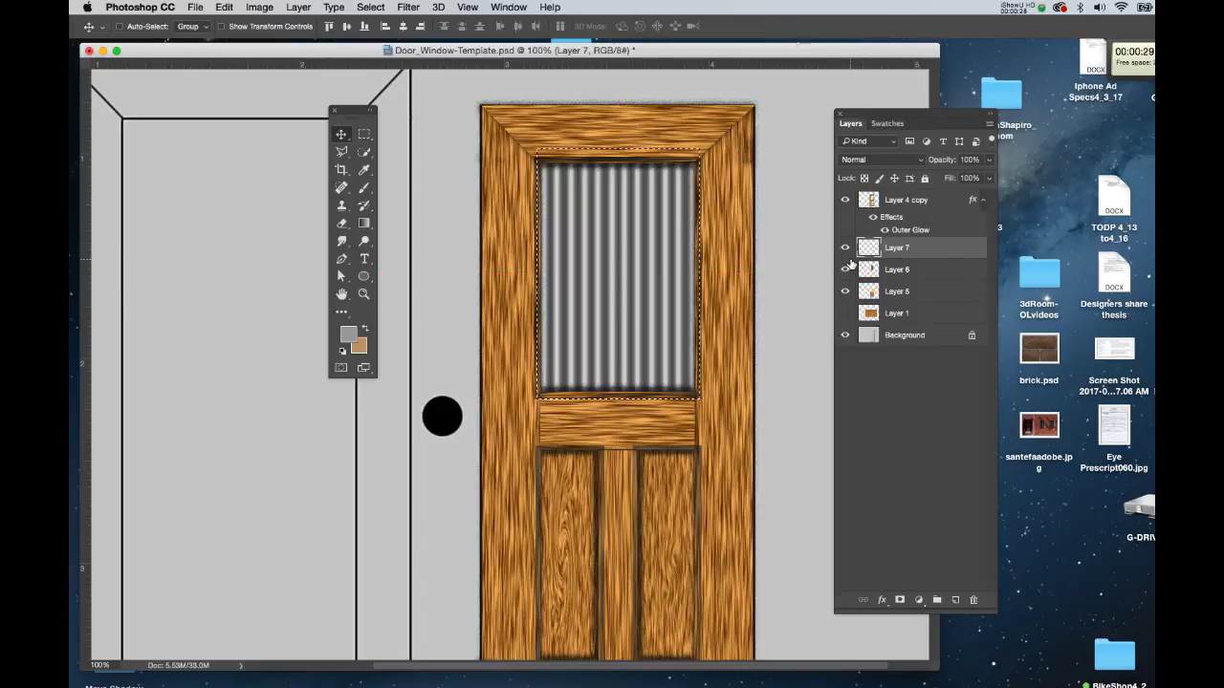
left_click(888, 123)
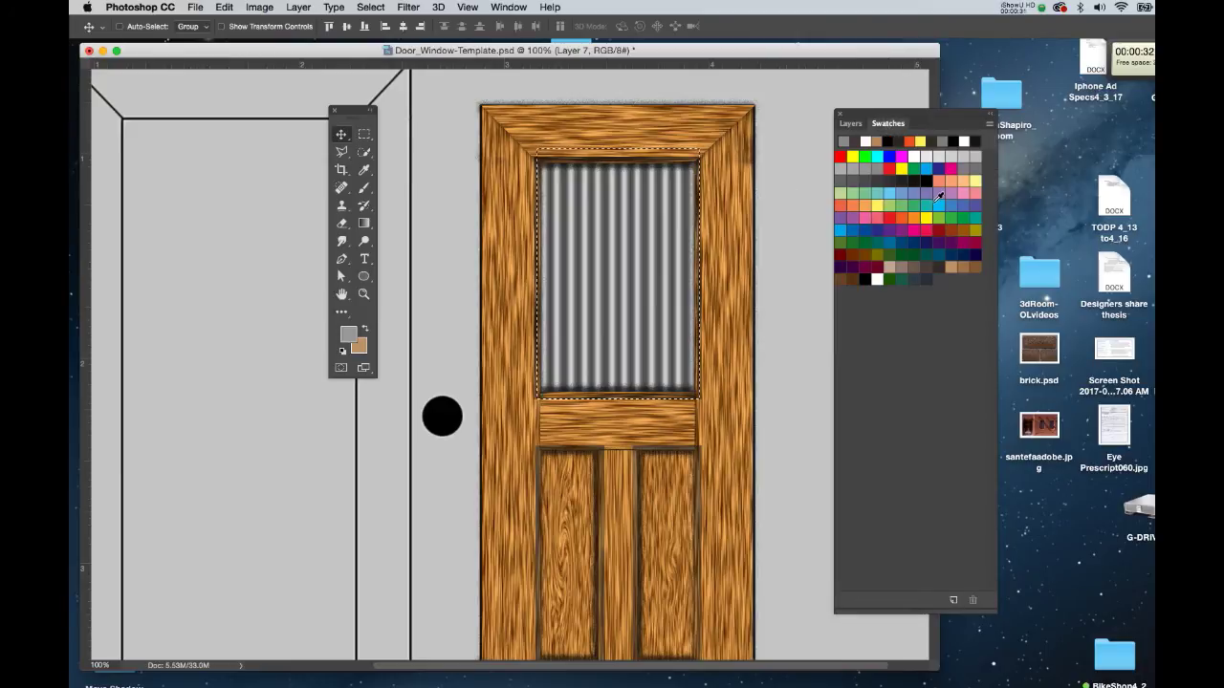
left_click(929, 203)
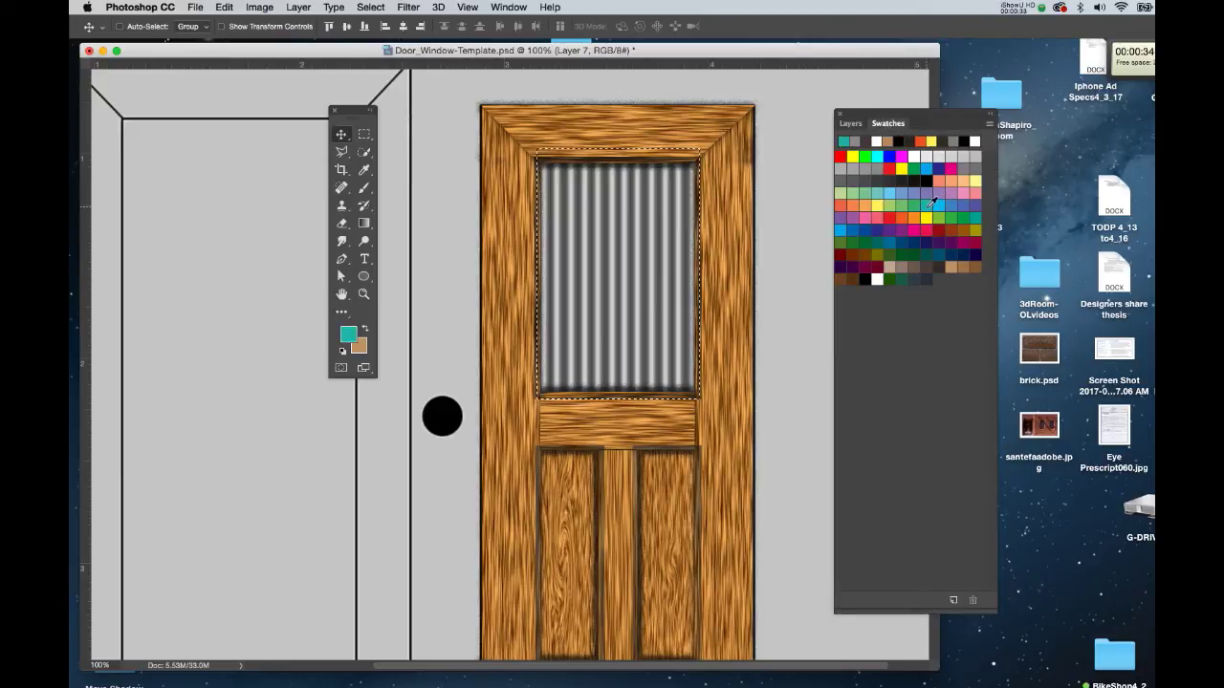
key("alt+BackSpace")
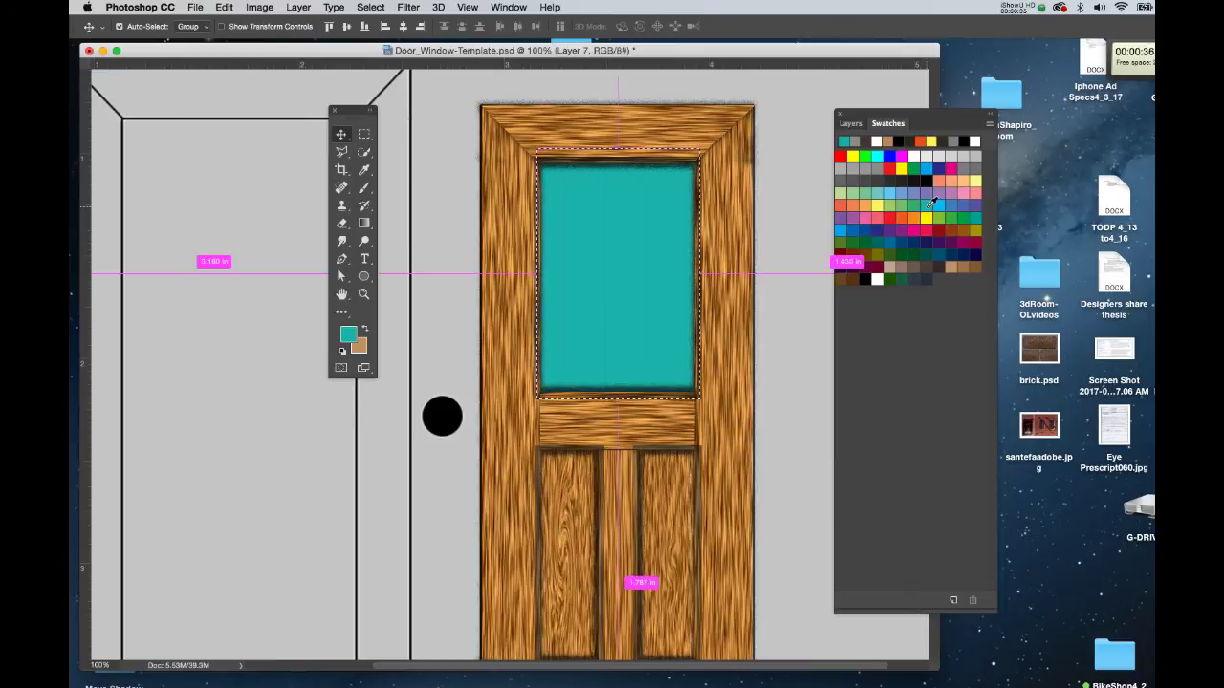
key("super+d")
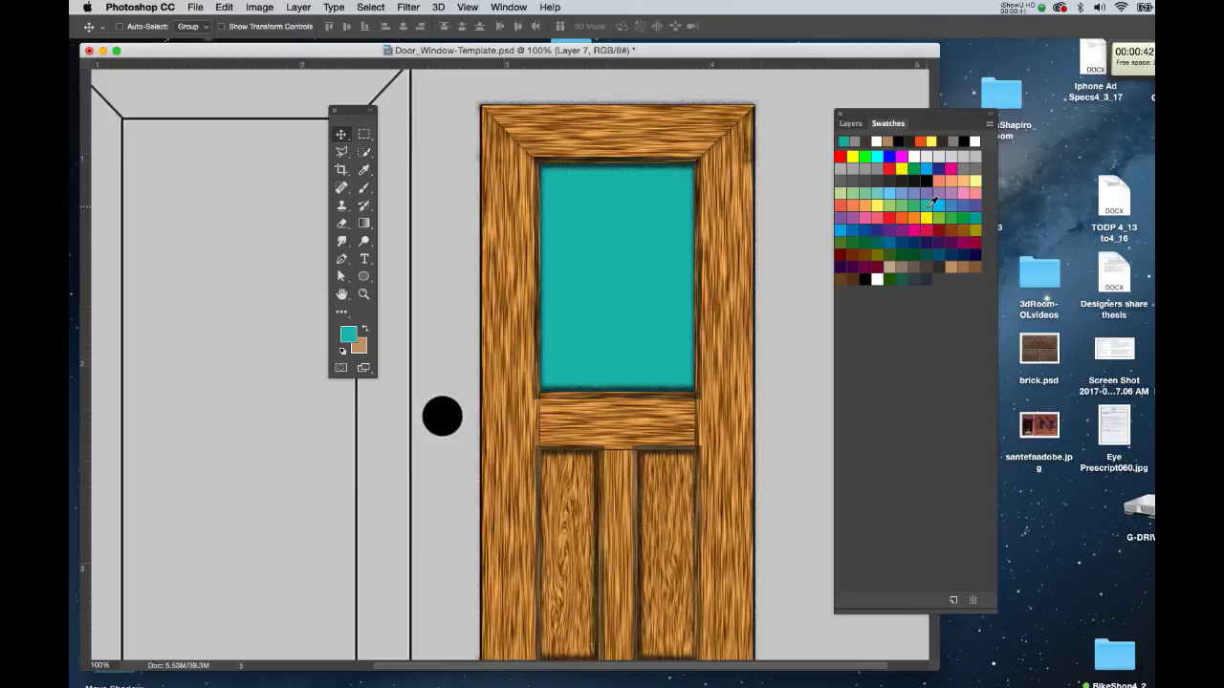
Set the teal layer's blend mode to Overlay so the tubes show through, then save.
key("super+f")
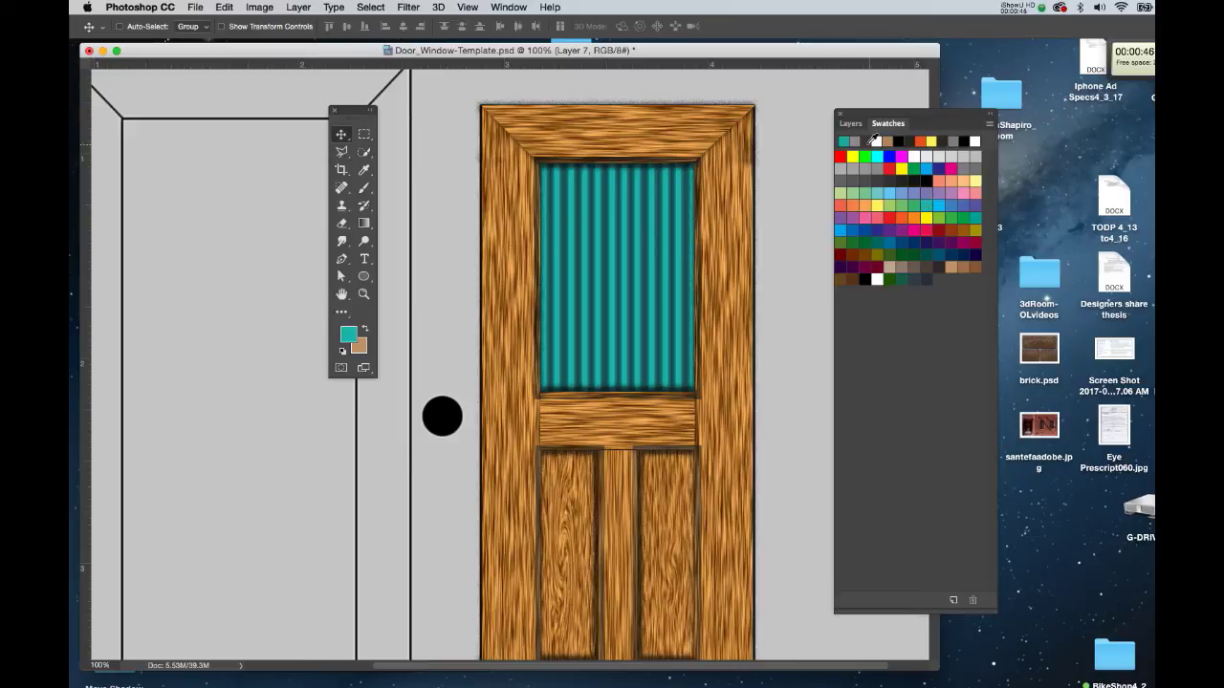
left_click(849, 124)
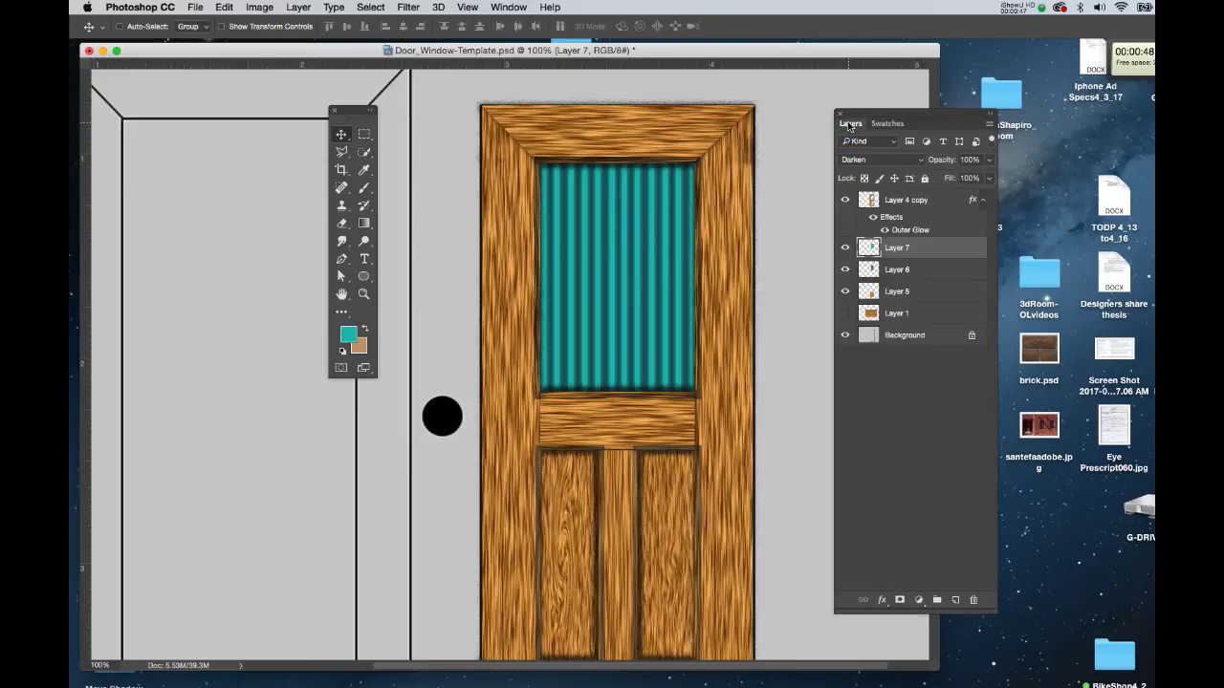
key("shift+plus")
key("shift+plus")
key("shift+plus")
key("shift+plus")
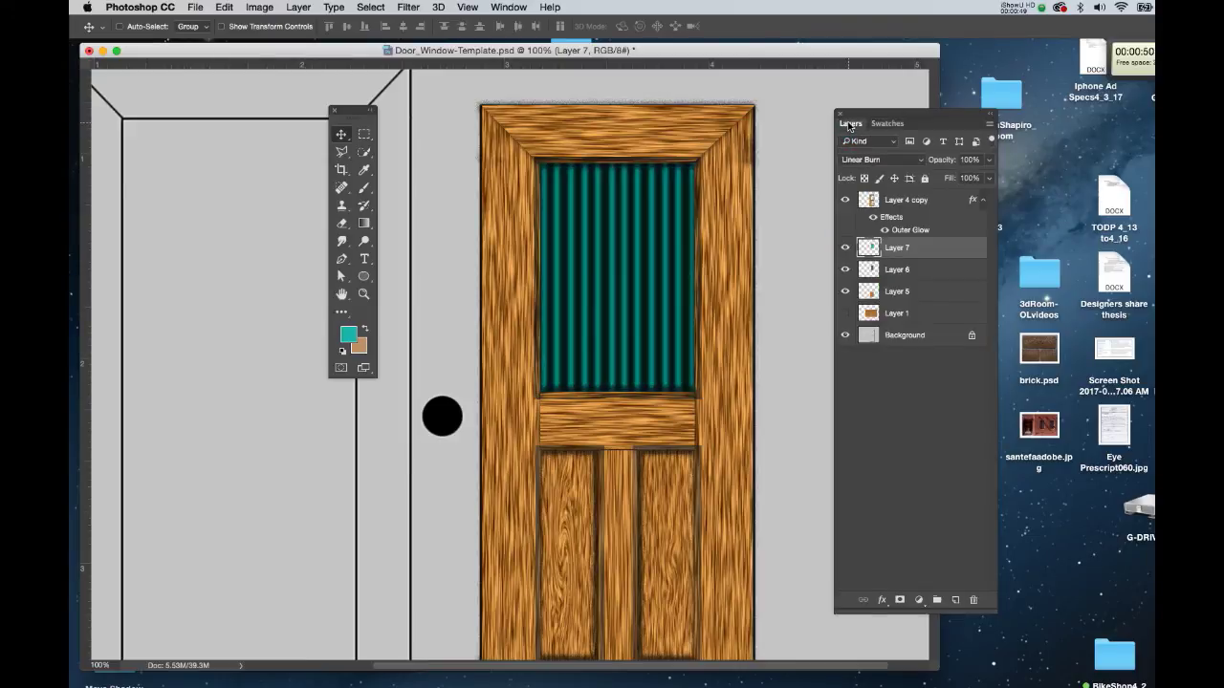
key("shift+plus")
key("shift+plus")
key("shift+plus")
key("shift+plus")
key("shift+plus")
key("shift+plus")
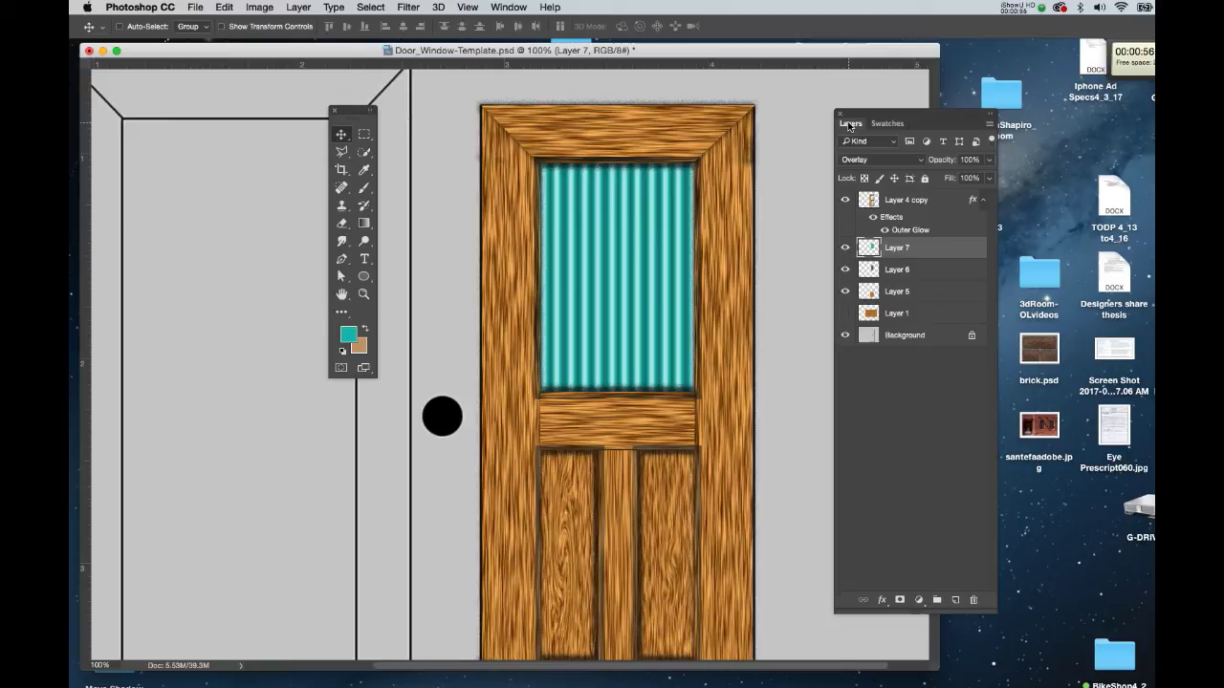
key("super+s")
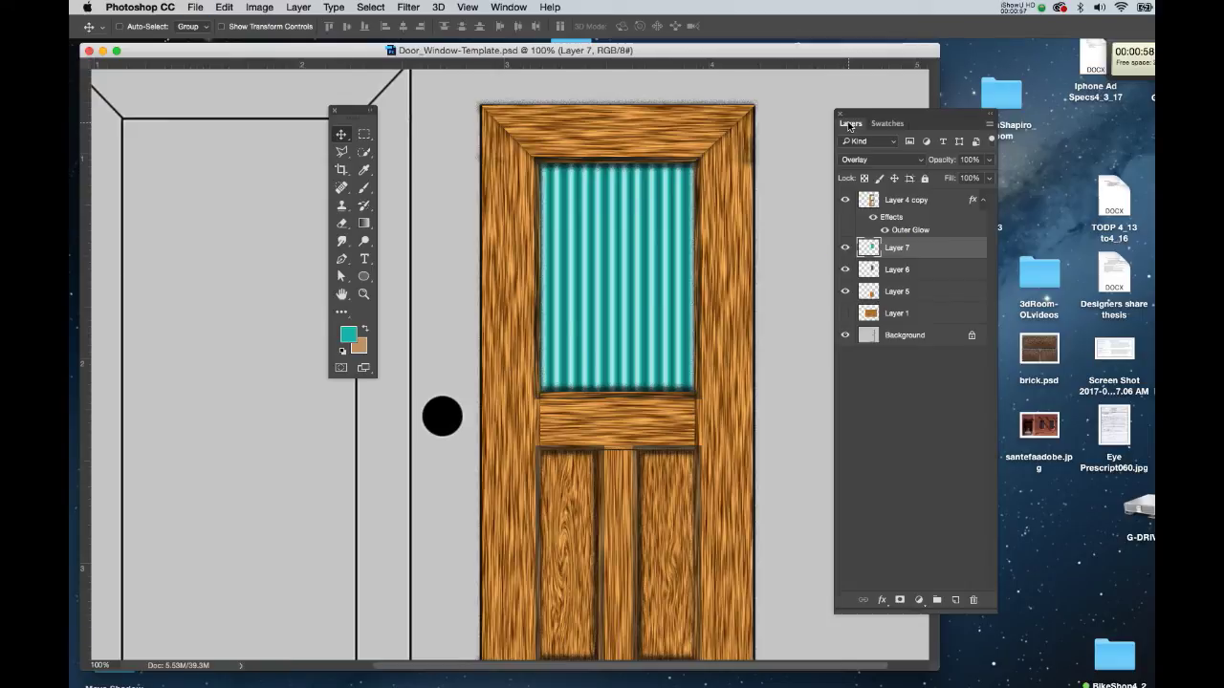